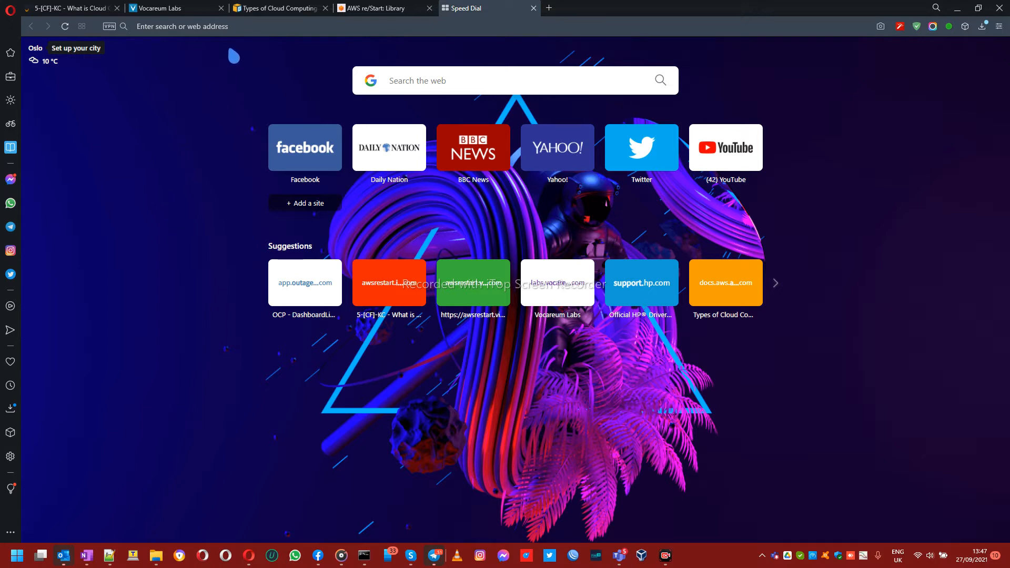
Step: Enter 'google' in Opera's address bar and go to the suggested google contacts address
left_click(229, 31)
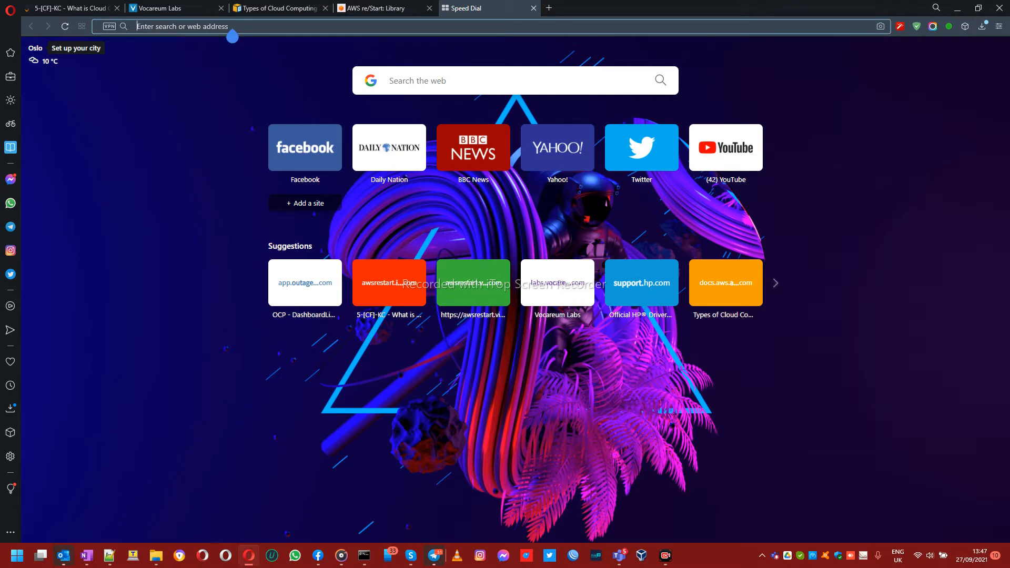
type("google contacts")
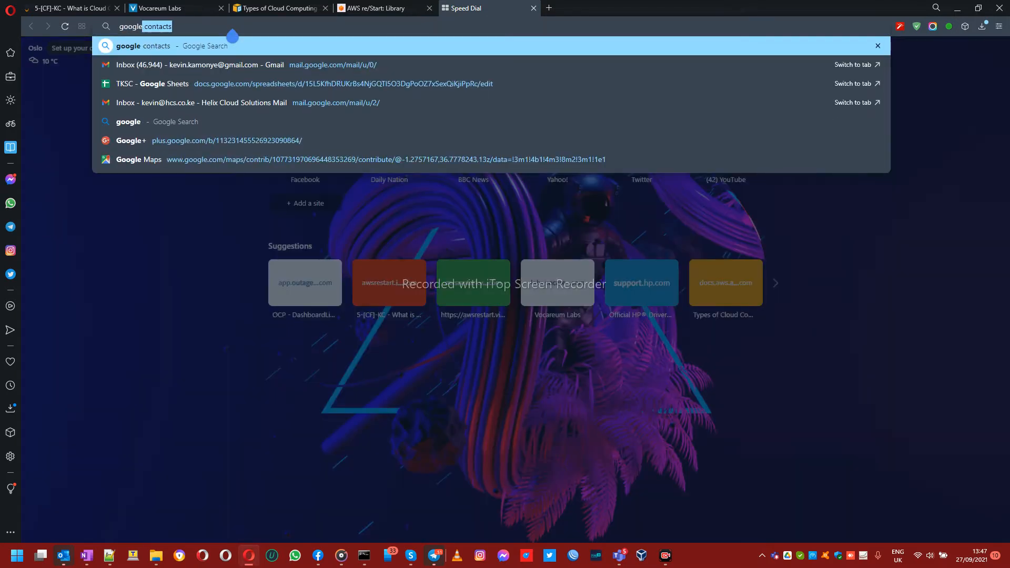
key("ctrl+Return")
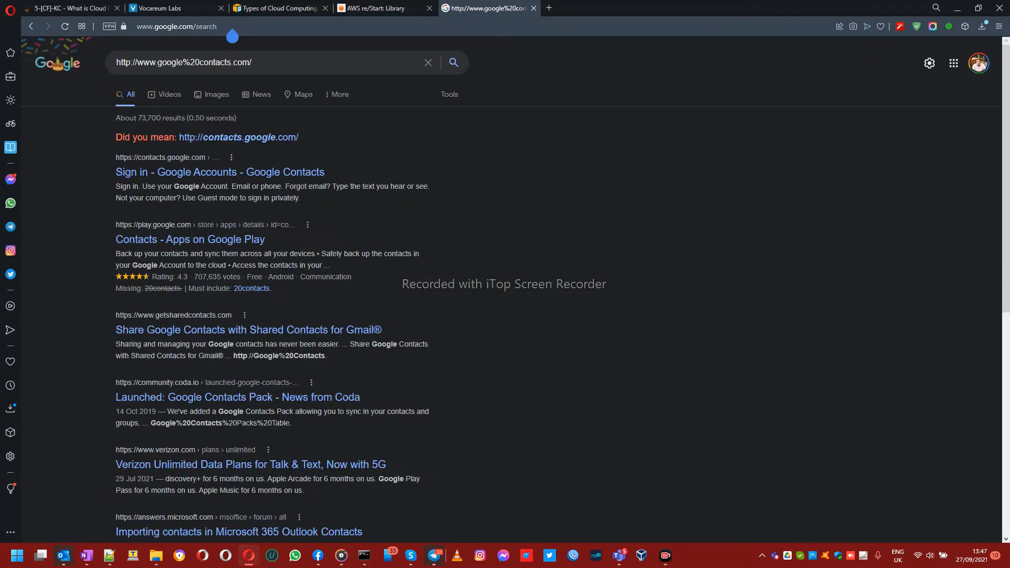
Step: Clear the mistaken query from the Google search box
left_click(187, 70)
left_click_drag(255, 65, 17, 75)
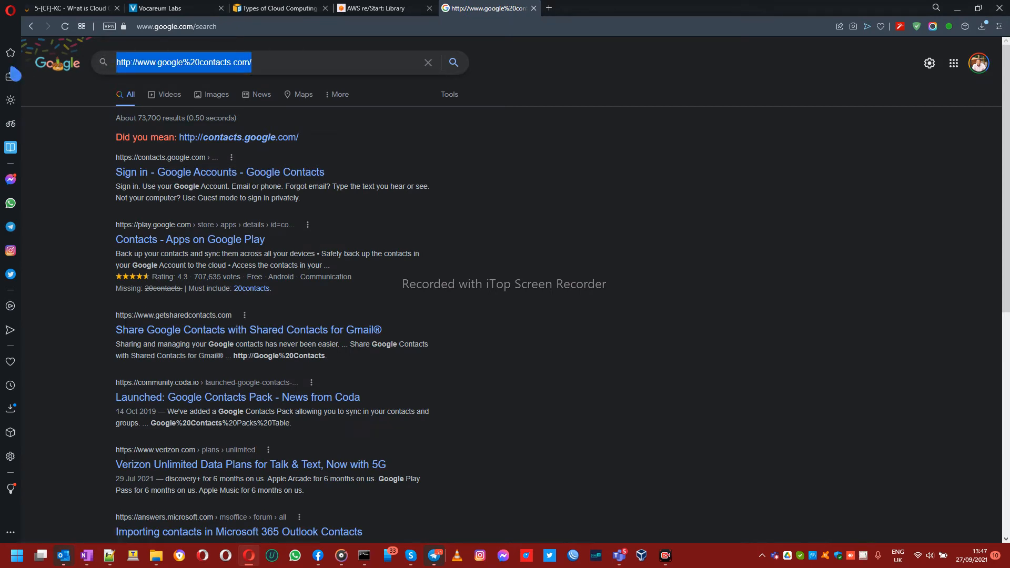
key("BackSpace")
key("Escape")
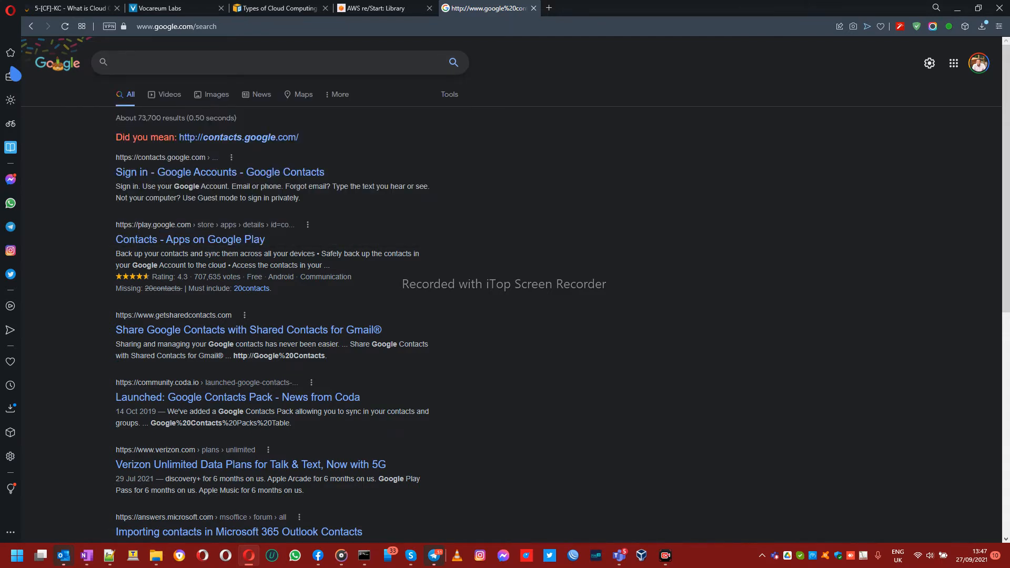
left_click(249, 27)
double_click(251, 27)
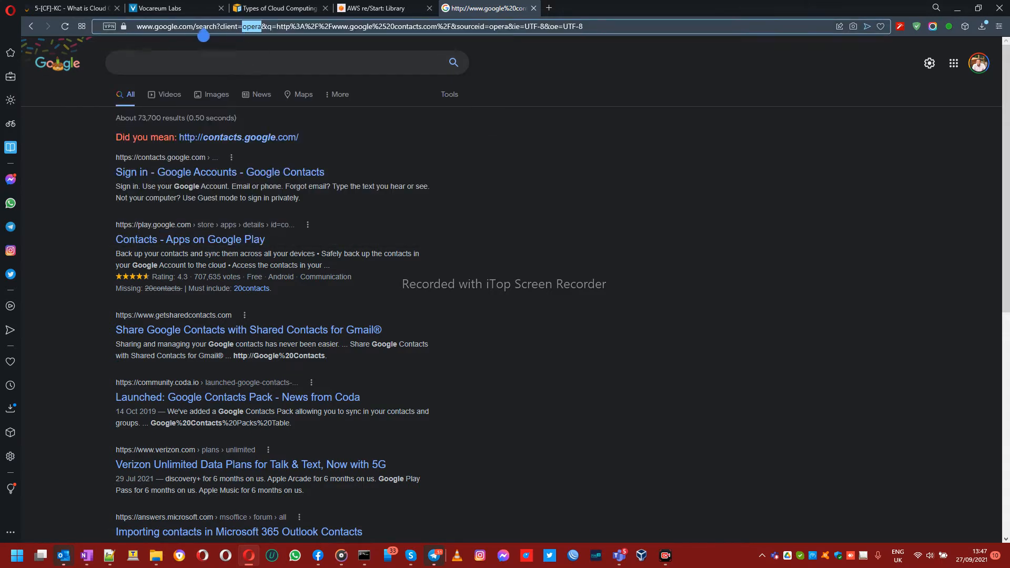
left_click_drag(198, 30, 648, 7)
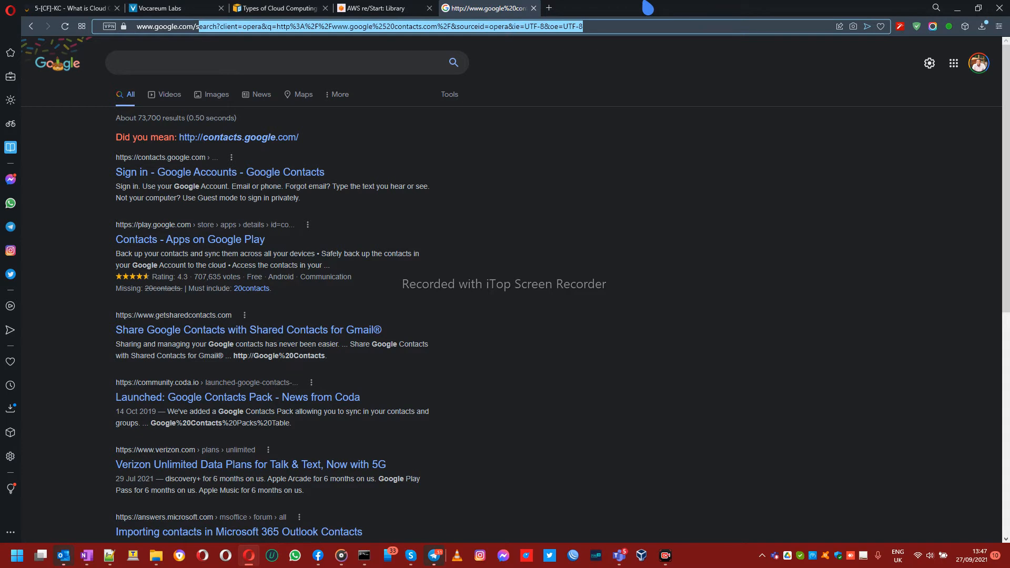
key("BackSpace")
key("BackSpace")
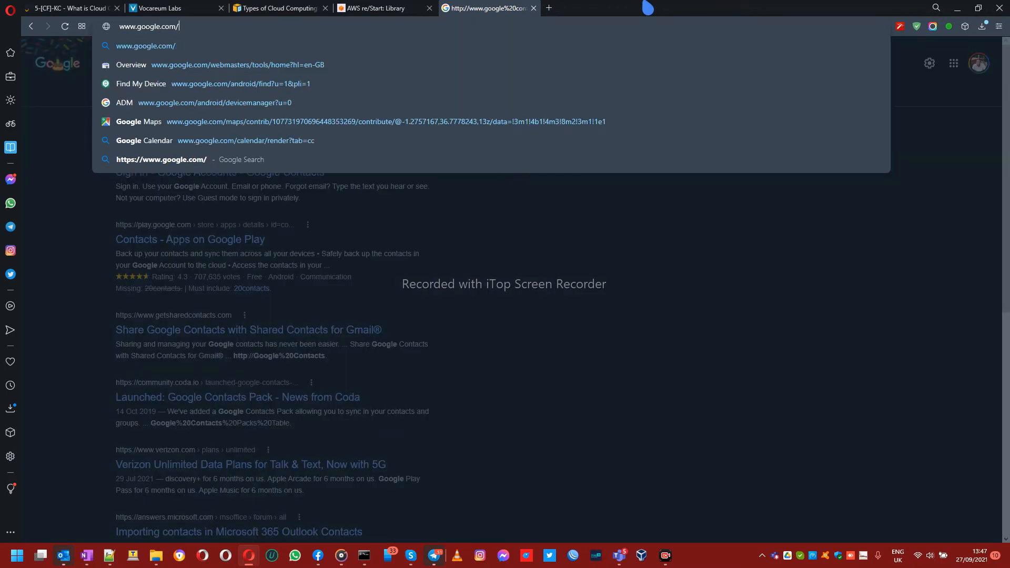
Step: From the Google homepage, search for 'virtualbox download' to reach the VirtualBox Downloads page
left_click(168, 46)
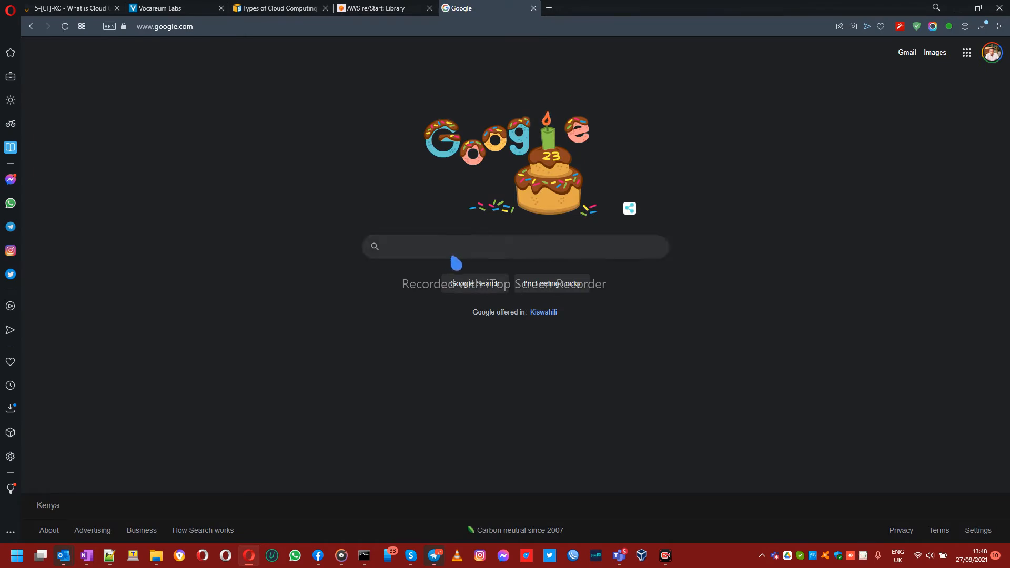
left_click(447, 257)
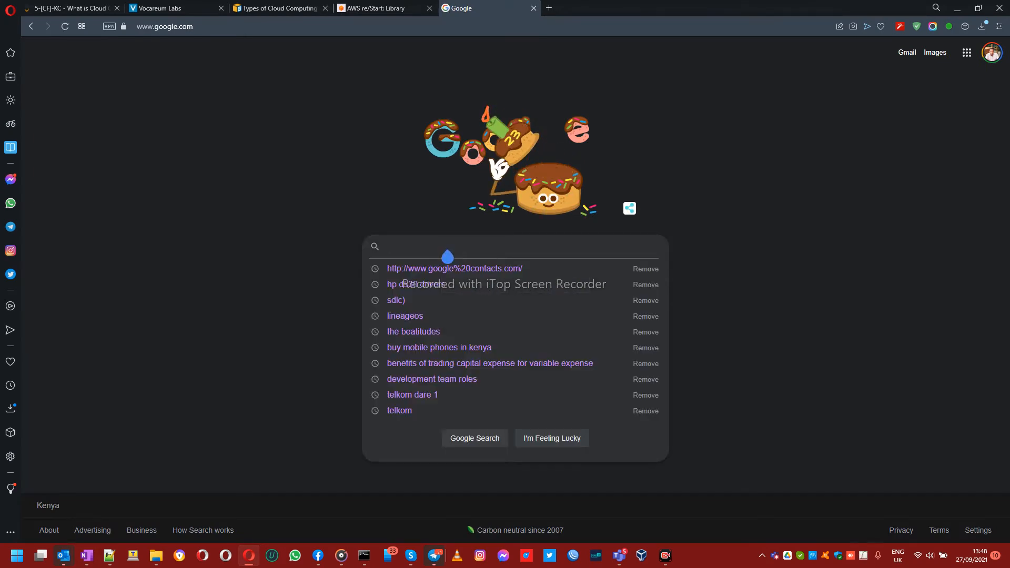
type("virtua")
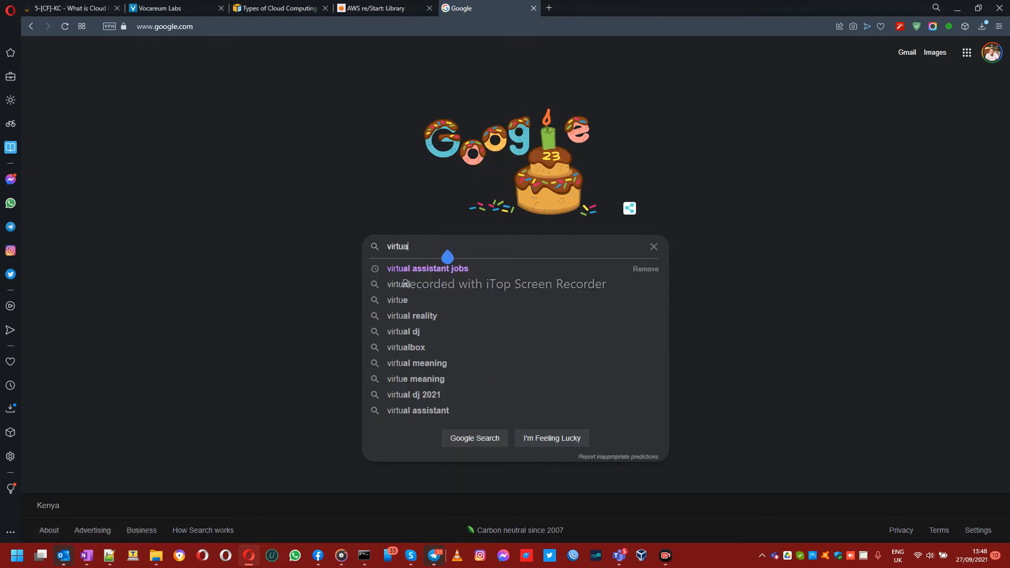
type("lbox")
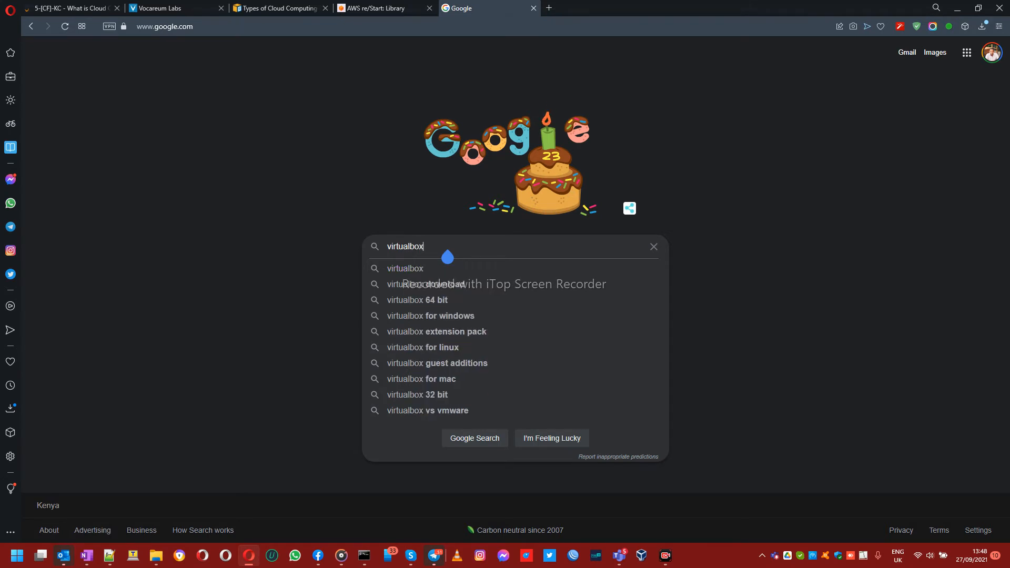
left_click(461, 286)
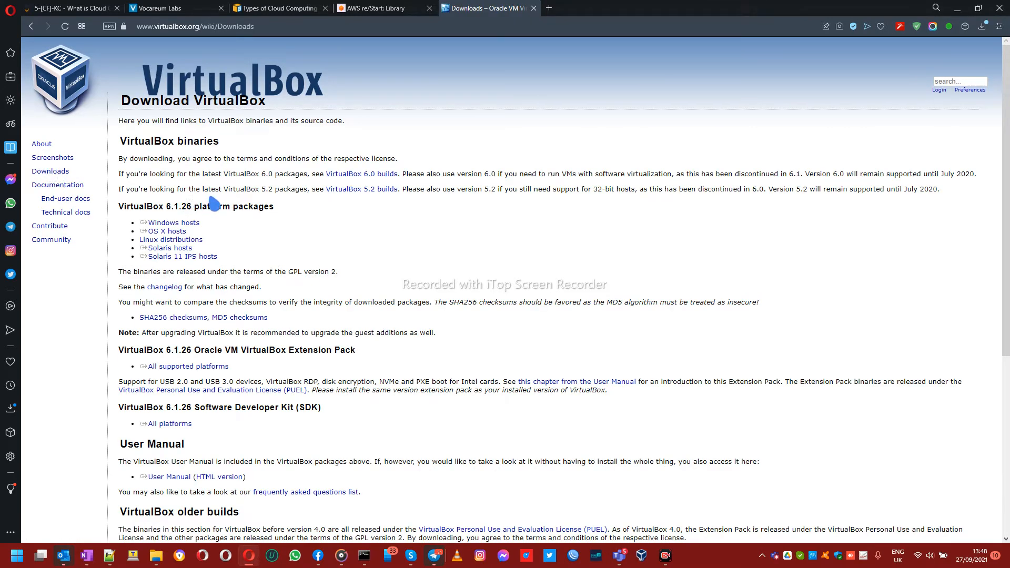
left_click(167, 231)
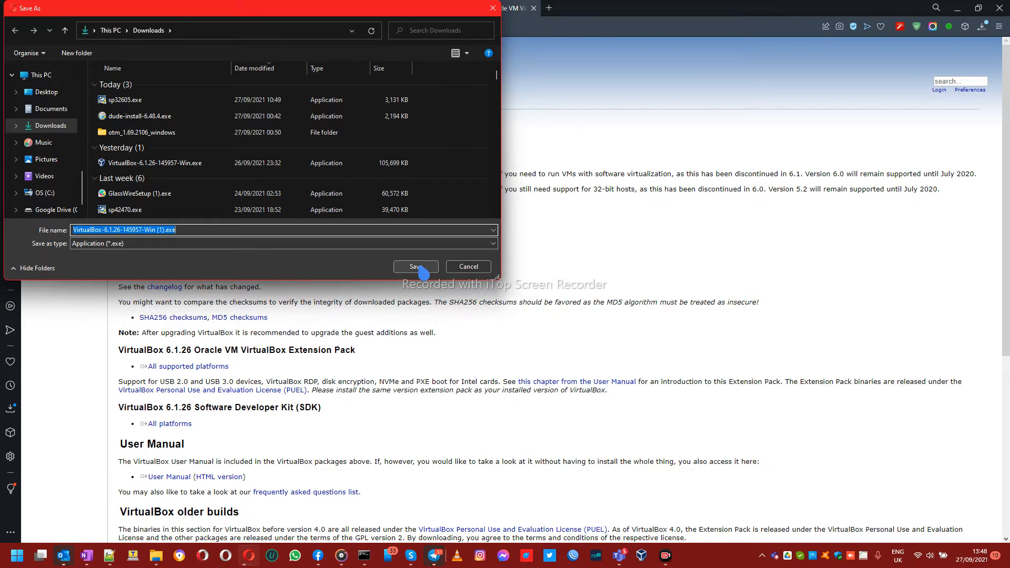
left_click(172, 167)
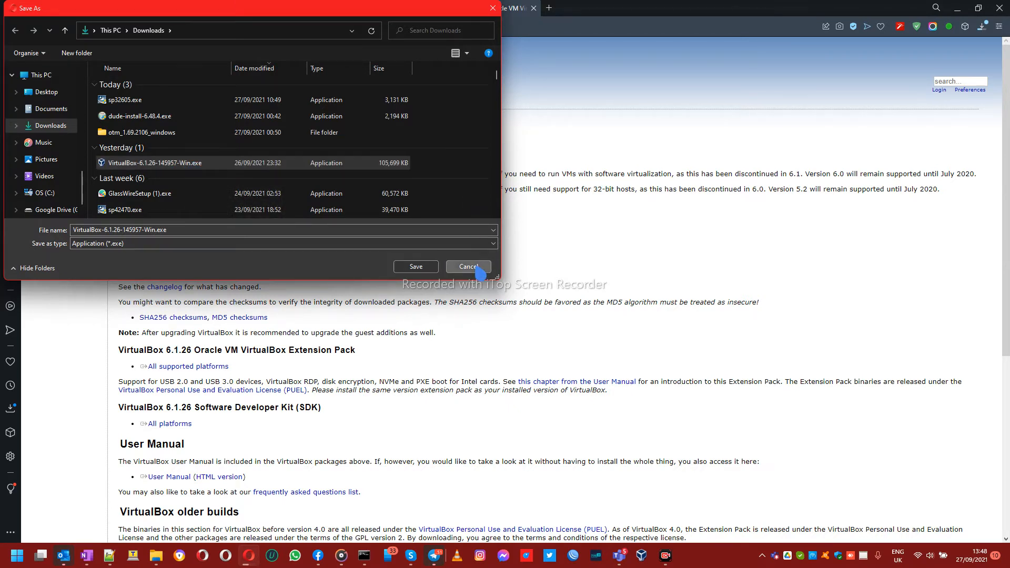
left_click(468, 267)
left_click(317, 238)
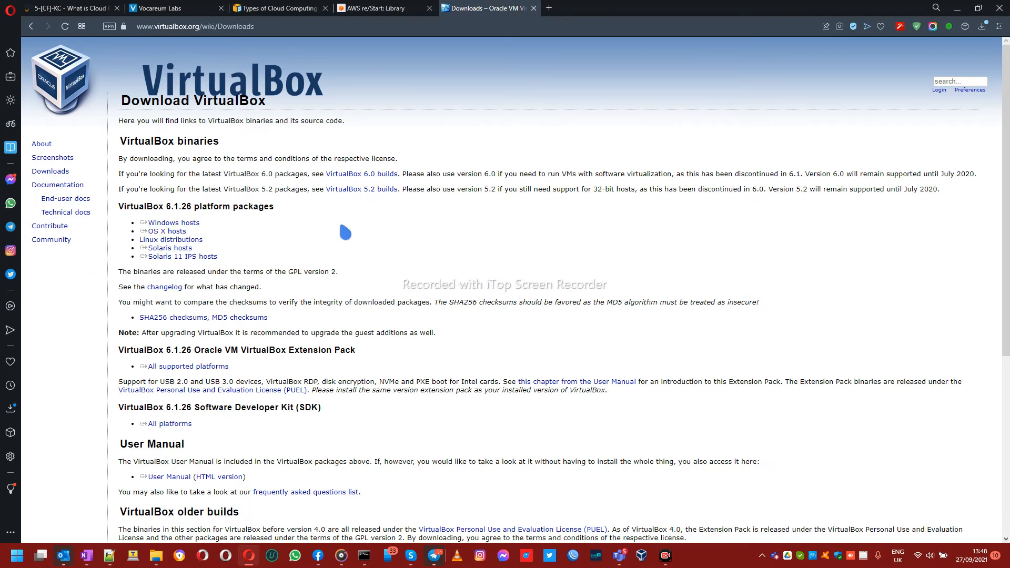
Step: Load google.com and search for 'download ubuntu 20'
left_click(487, 32)
type("google")
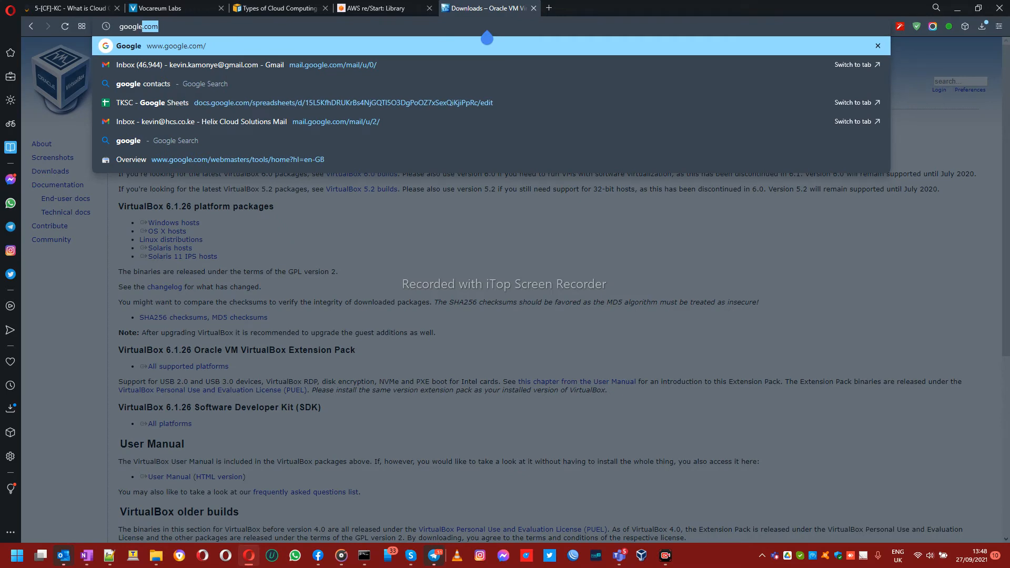
type(".com")
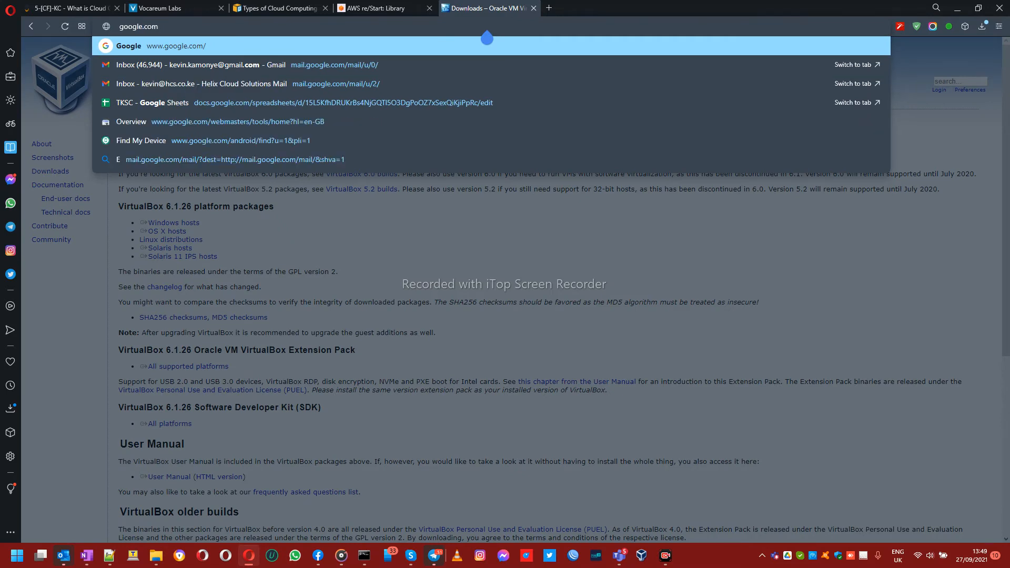
key("Return")
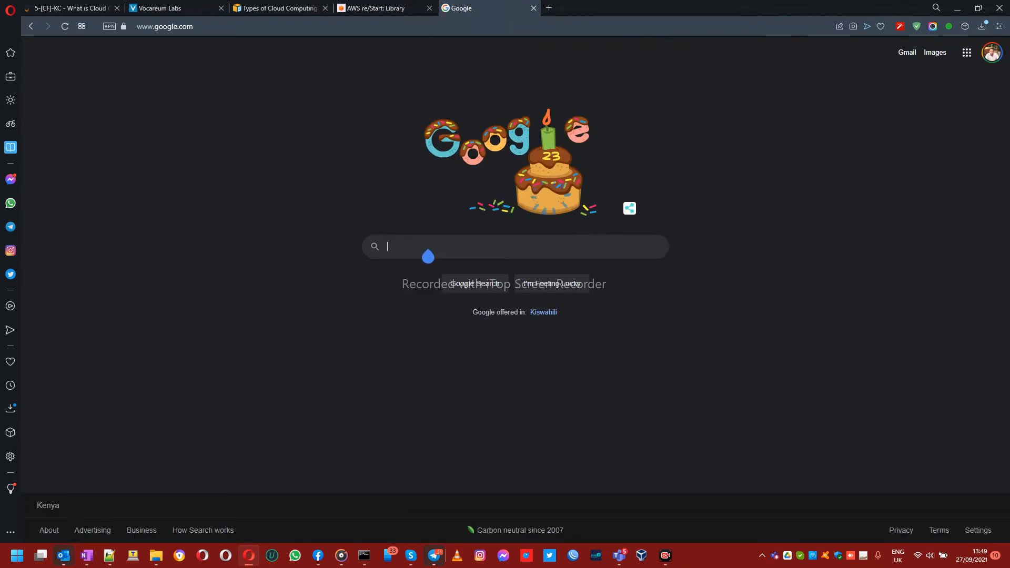
left_click(428, 255)
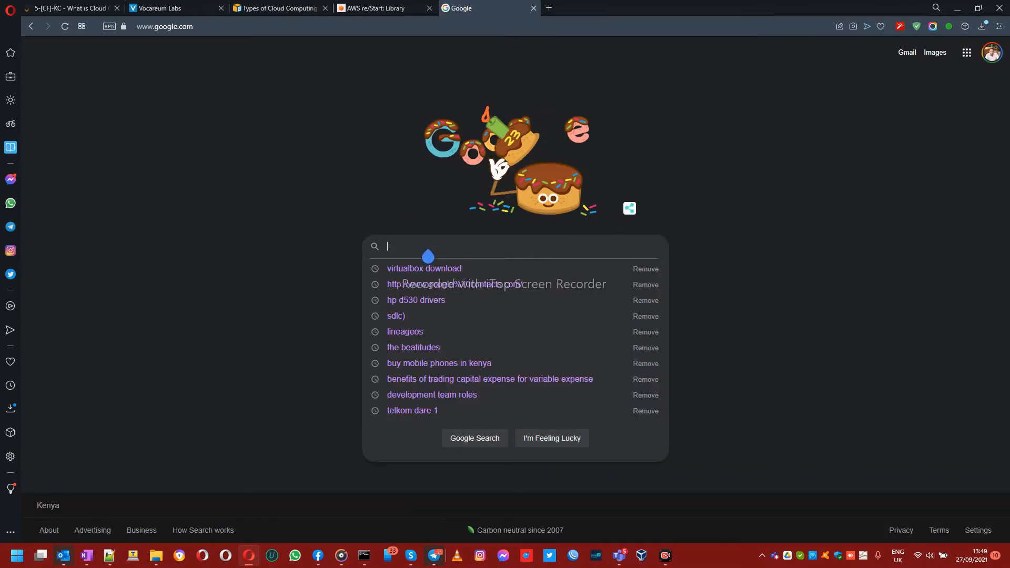
type("downo")
key("BackSpace")
type("load ubuntu")
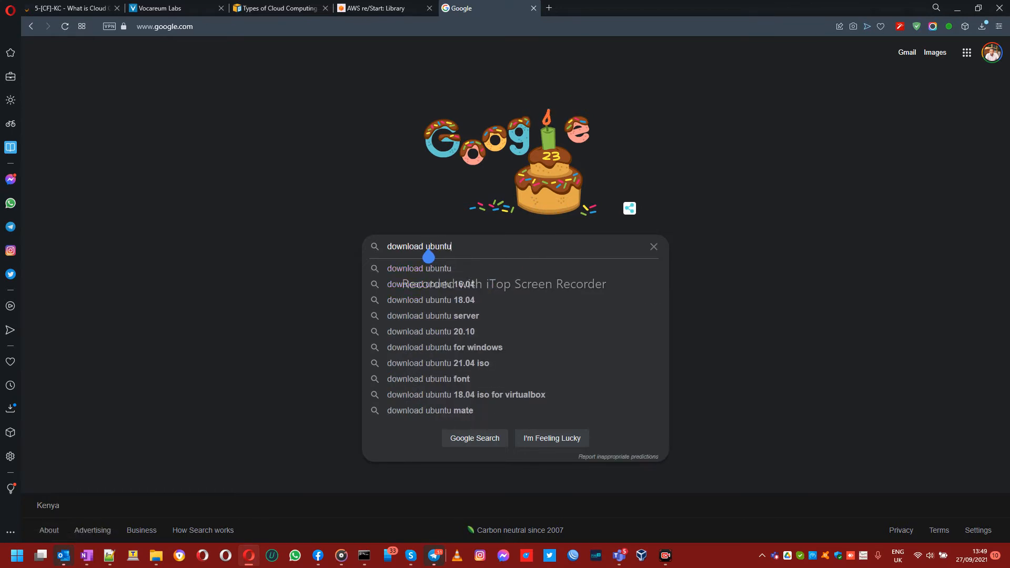
type(" 20")
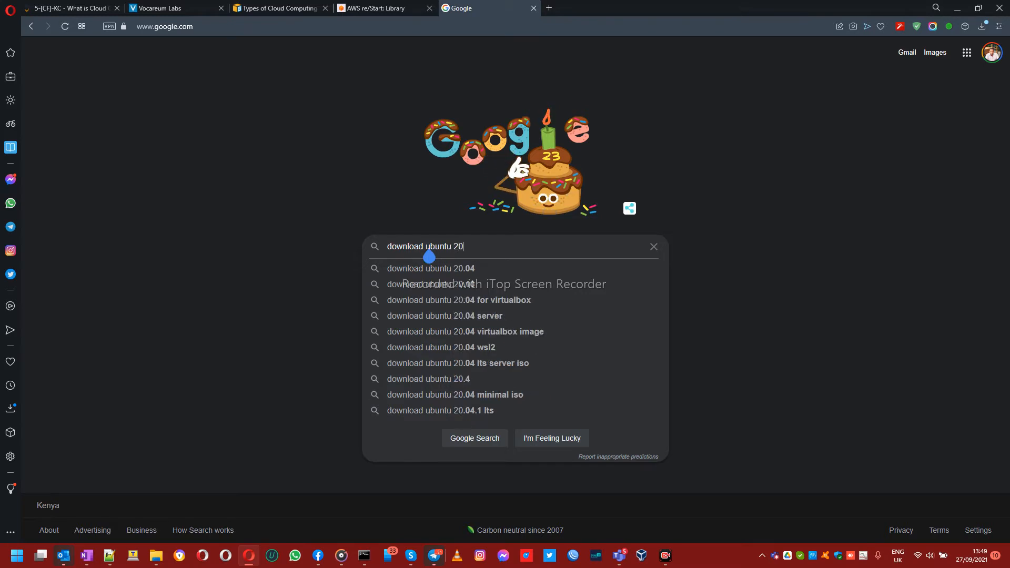
key("Return")
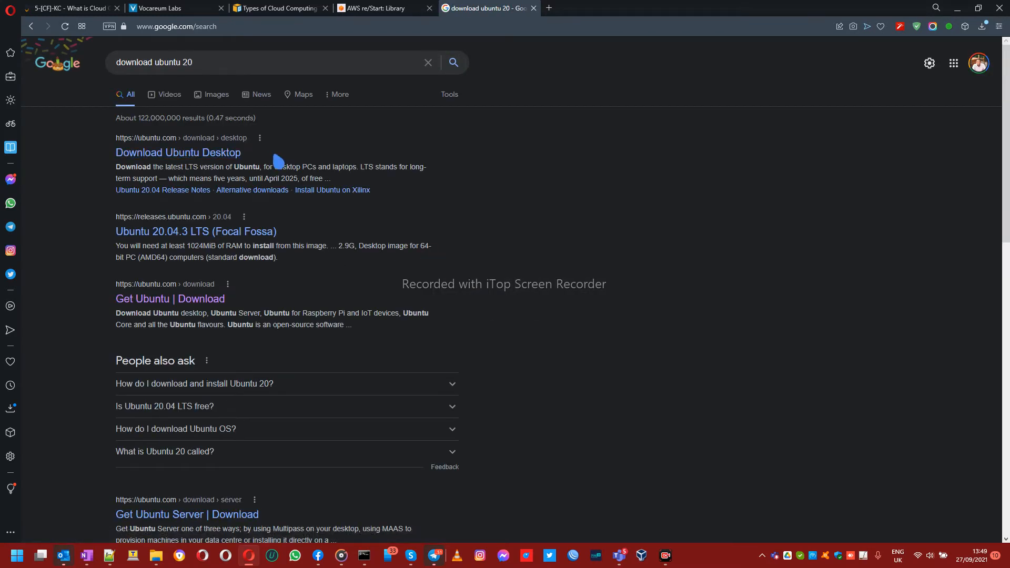
Step: Open Download Ubuntu Desktop and start the Ubuntu 20.04.3 LTS desktop ISO download
left_click(277, 159)
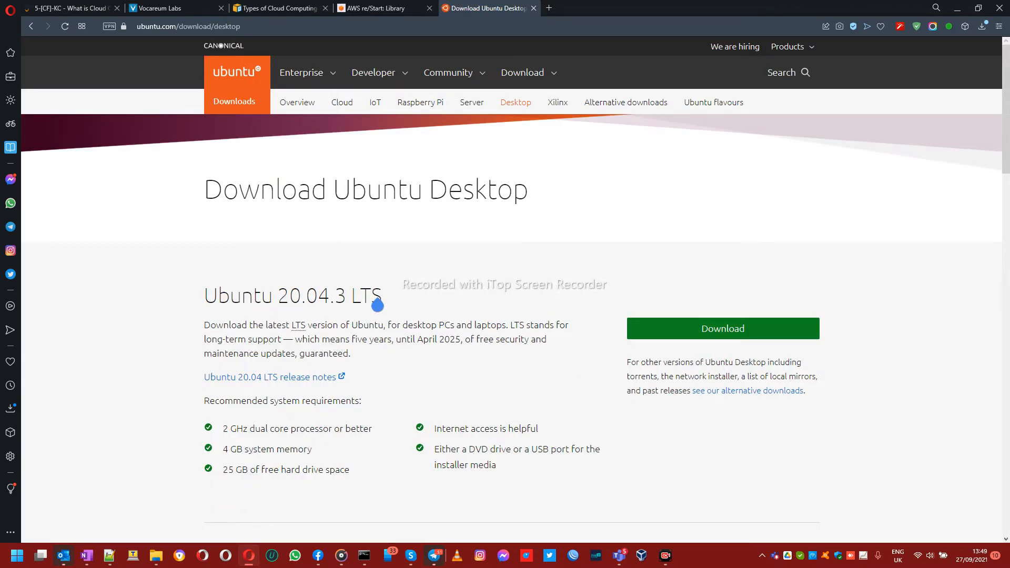
left_click(700, 330)
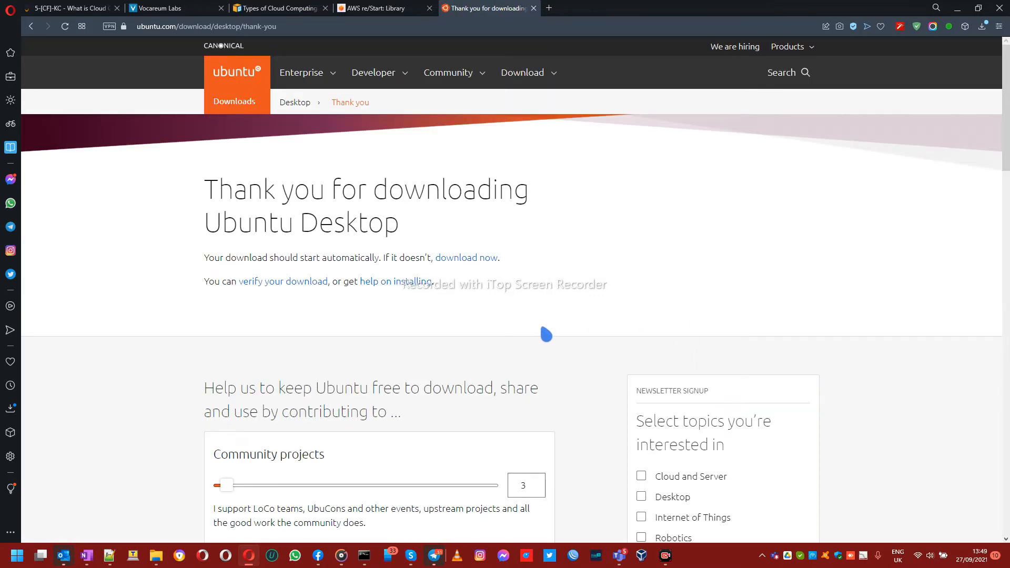
scroll(541, 335, "down", 3)
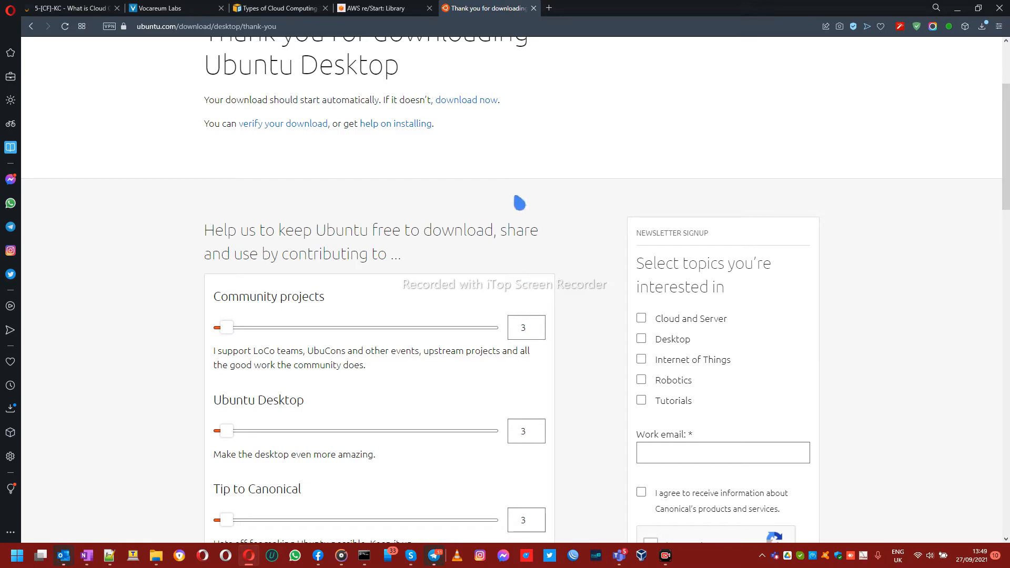
Step: Cancel the Ubuntu ISO download and switch over to File Explorer
scroll(520, 203, "up", 3)
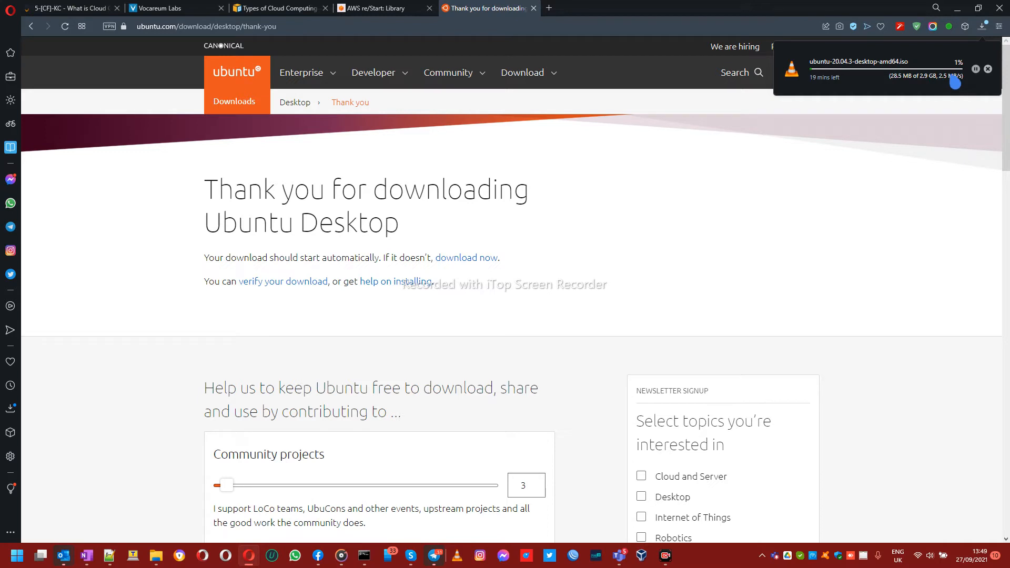
left_click(988, 69)
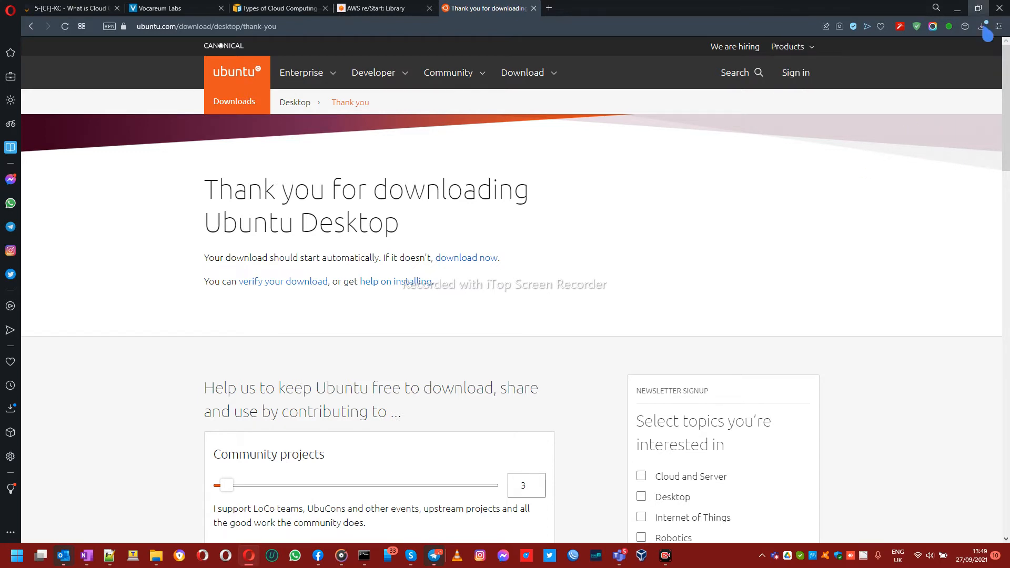
left_click(156, 556)
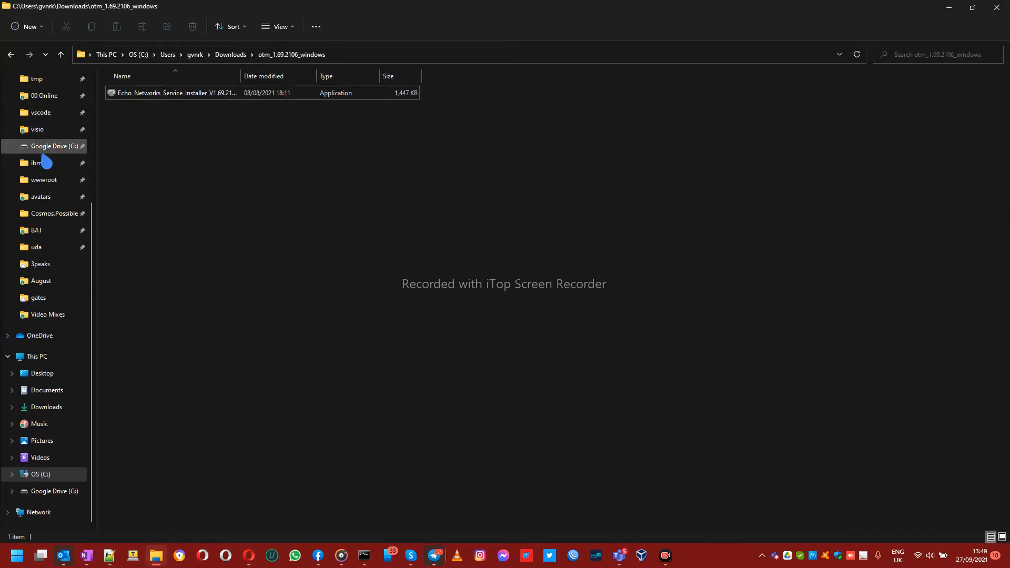
Step: Permanently delete 'ubuntu-20.04.3-desktop-amd64 (1).iso' from Downloads, select the VirtualBox installer, and minimise Explorer
scroll(47, 162, "up", 5)
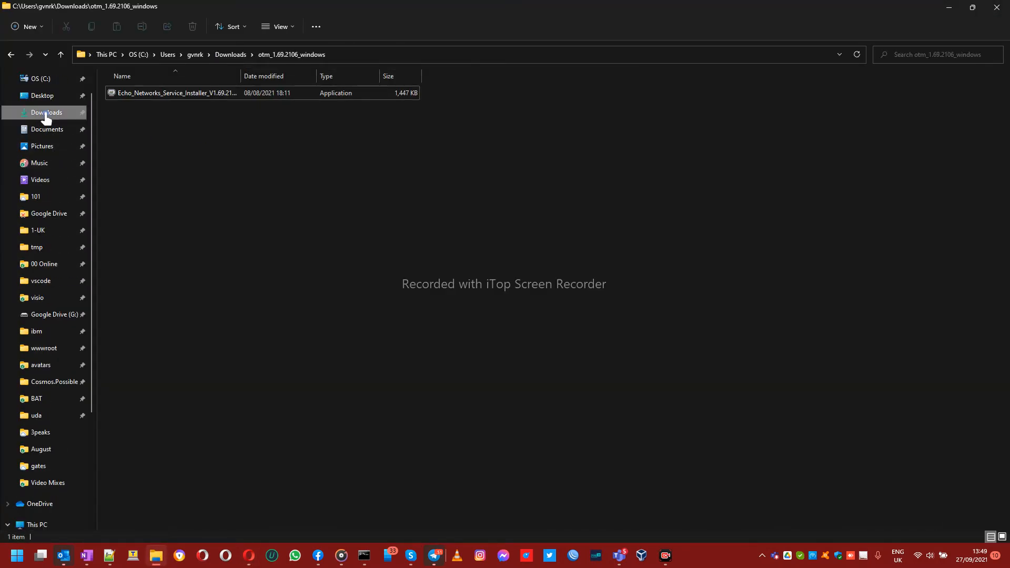
left_click(45, 113)
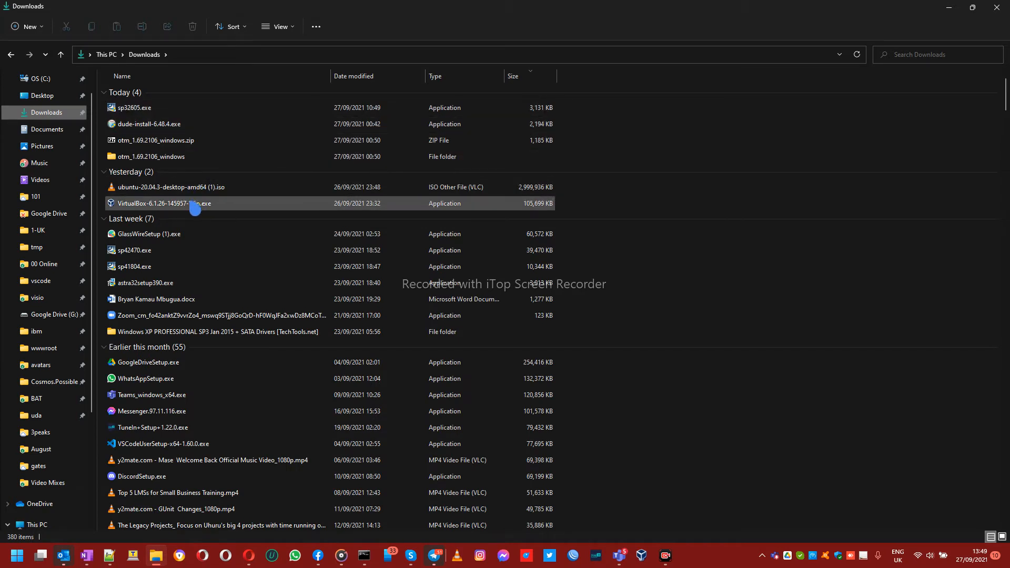
left_click(187, 188)
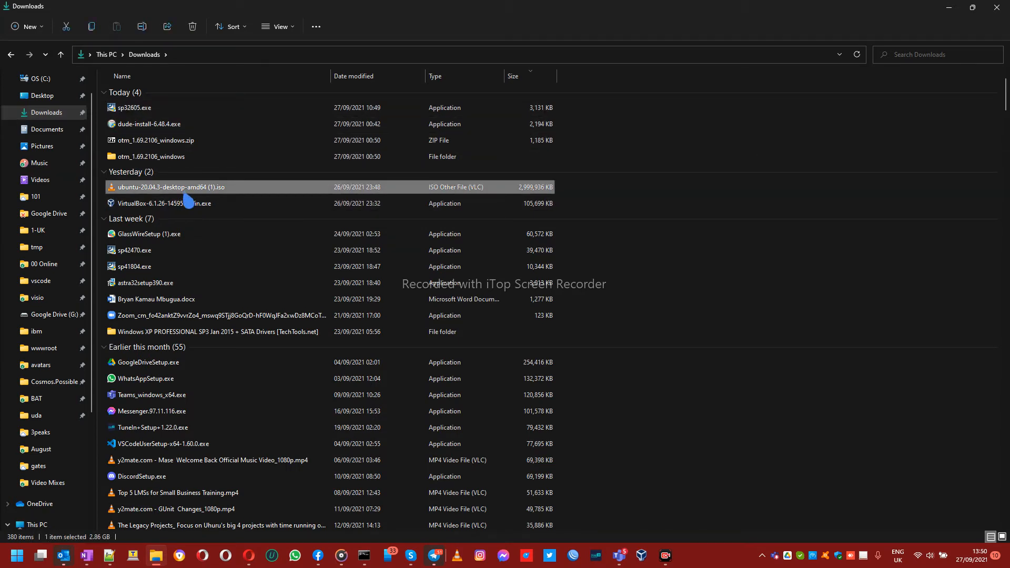
key("shift+Delete")
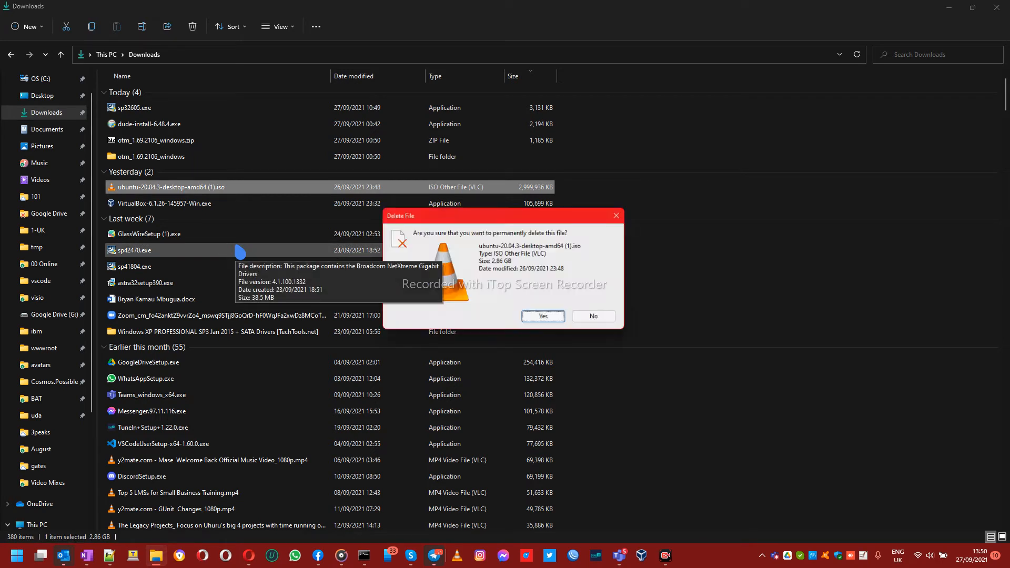
key("Return")
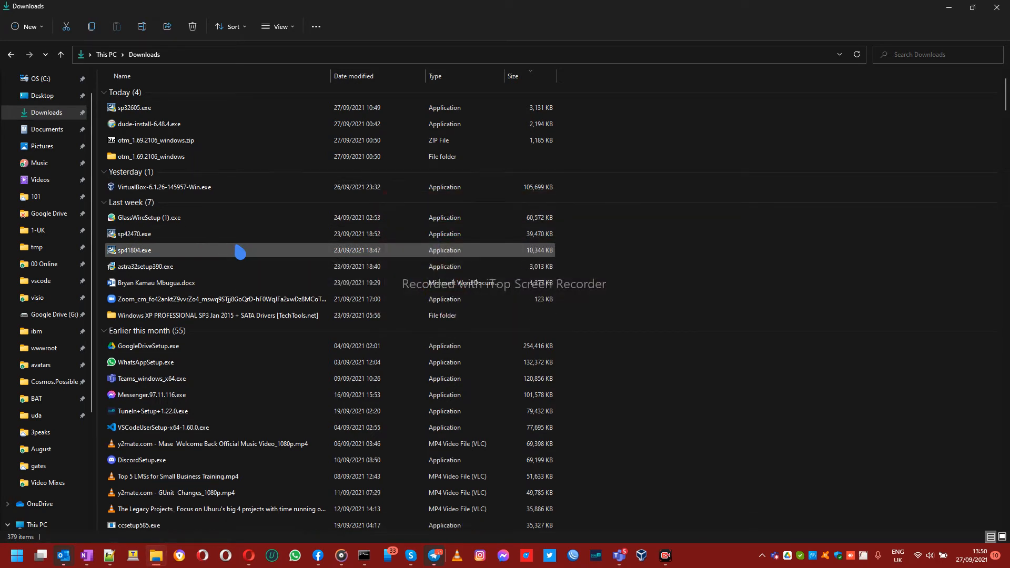
left_click(217, 190)
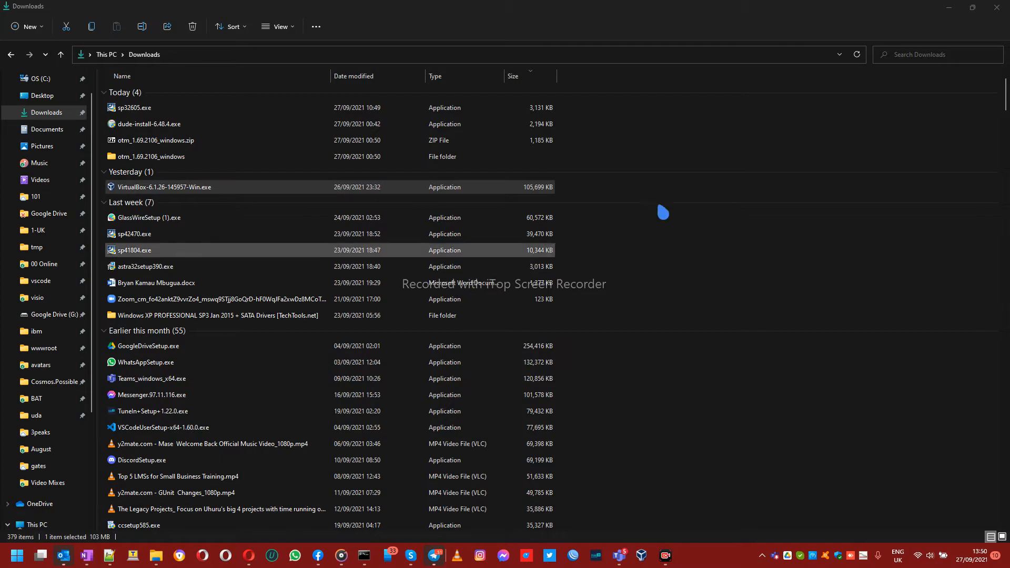
left_click(950, 9)
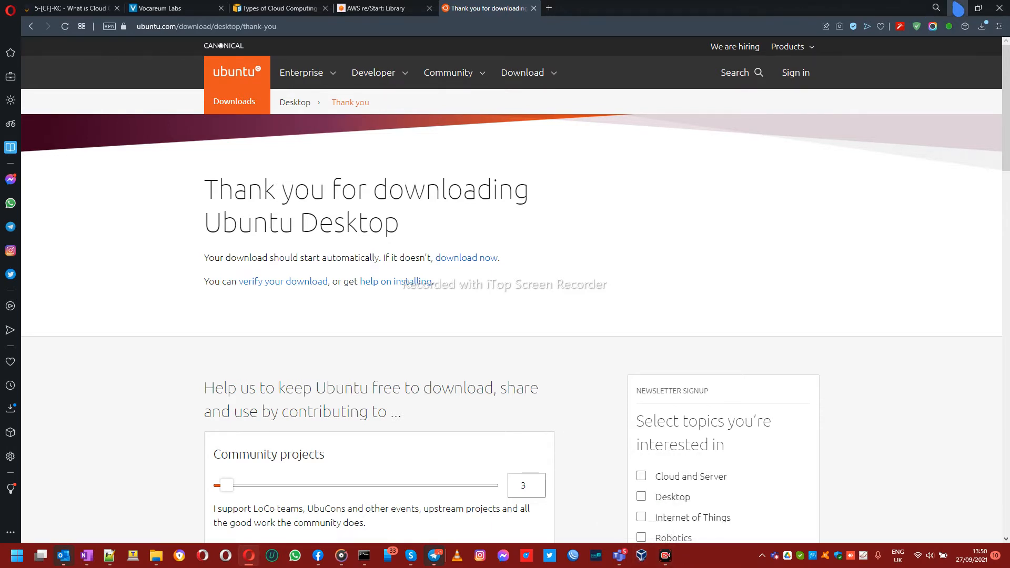
Step: Minimise Opera, show the desktop, and remove the broken VirtualBox taskbar shortcut, dismissing the errors
left_click(953, 3)
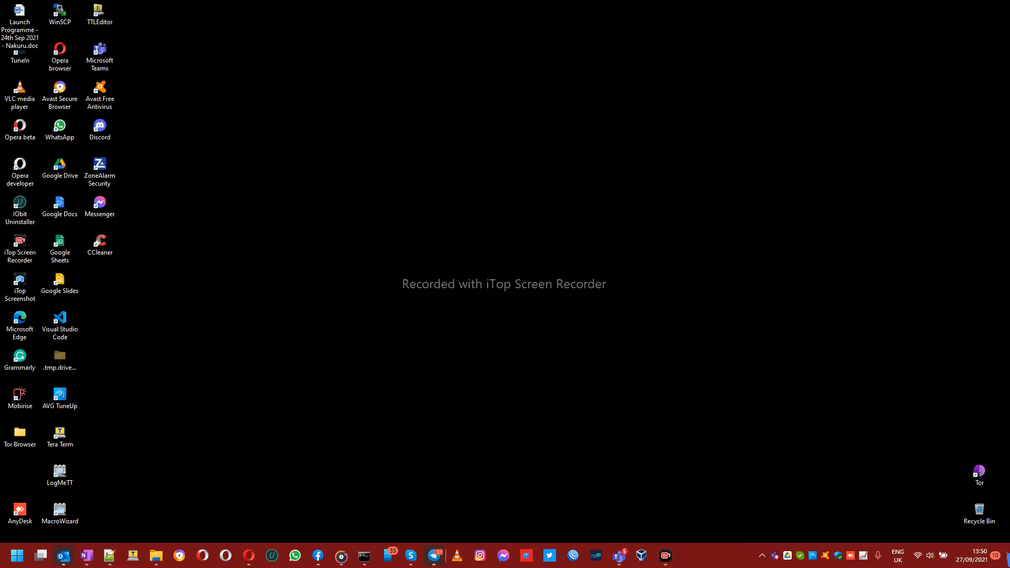
left_click(1007, 552)
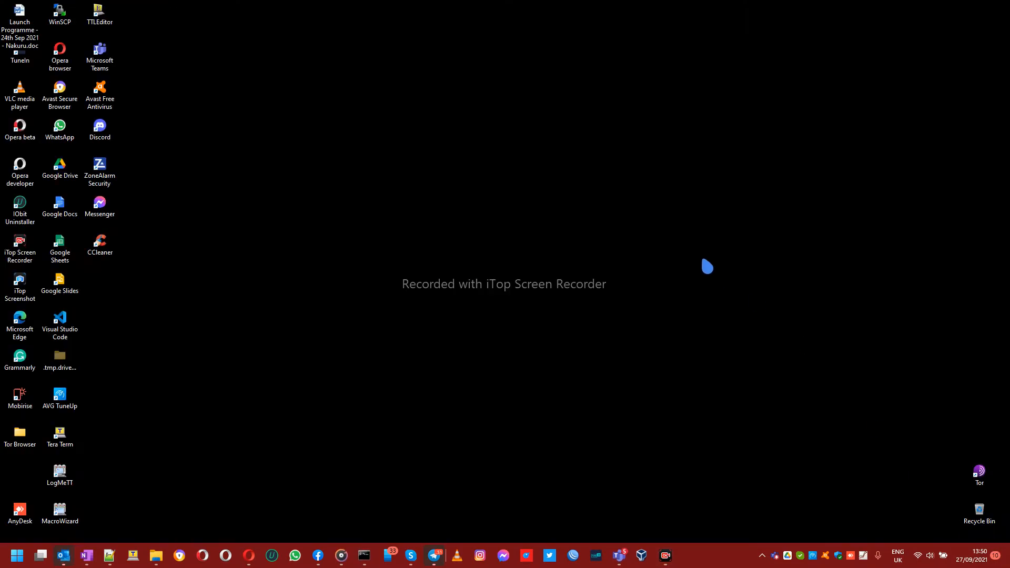
left_click(644, 558)
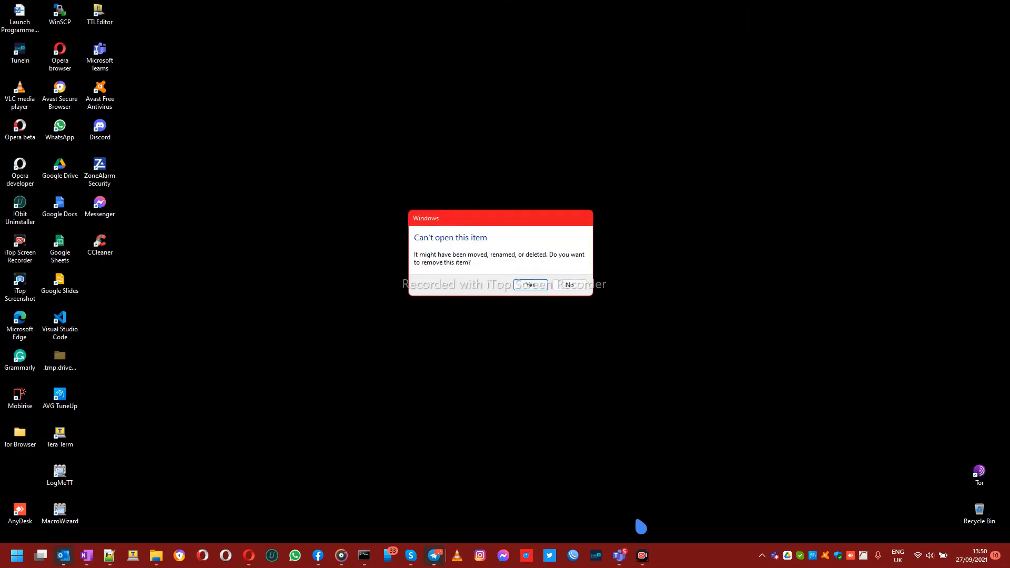
left_click(540, 288)
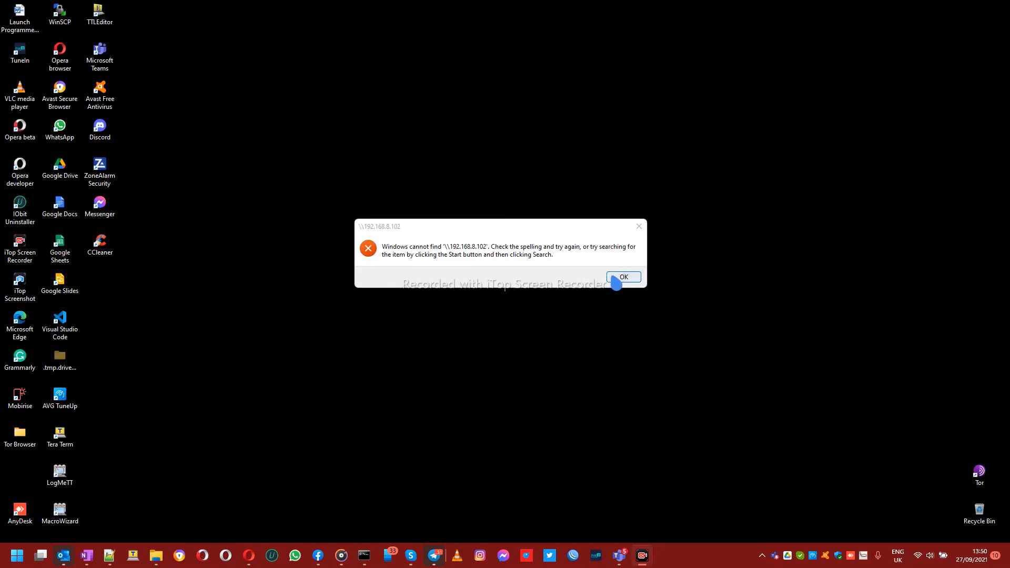
left_click(624, 277)
left_click(214, 439)
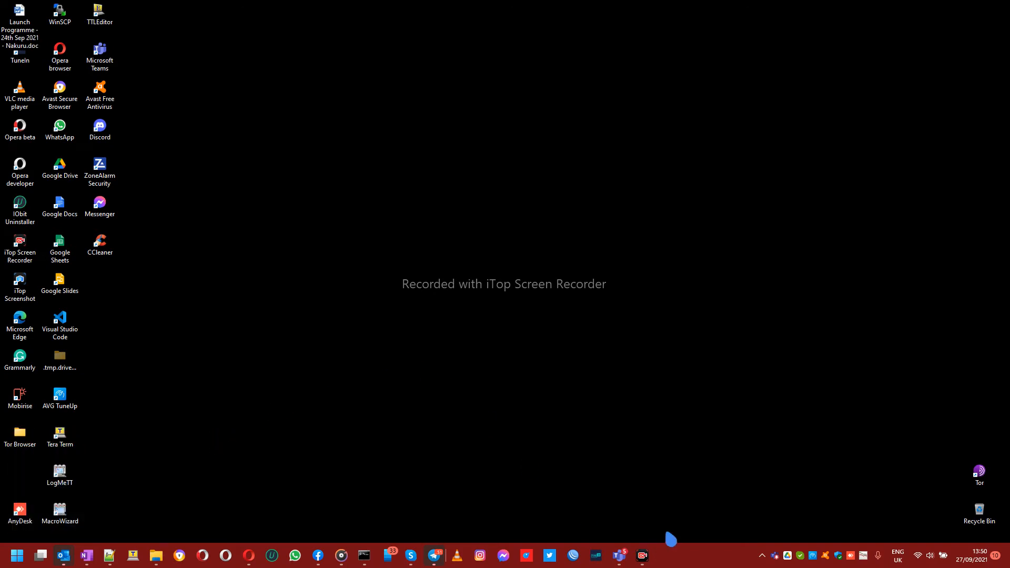
Step: Advance the VirtualBox setup with default features and shortcuts, accepting the network interfaces warning
left_click(538, 186)
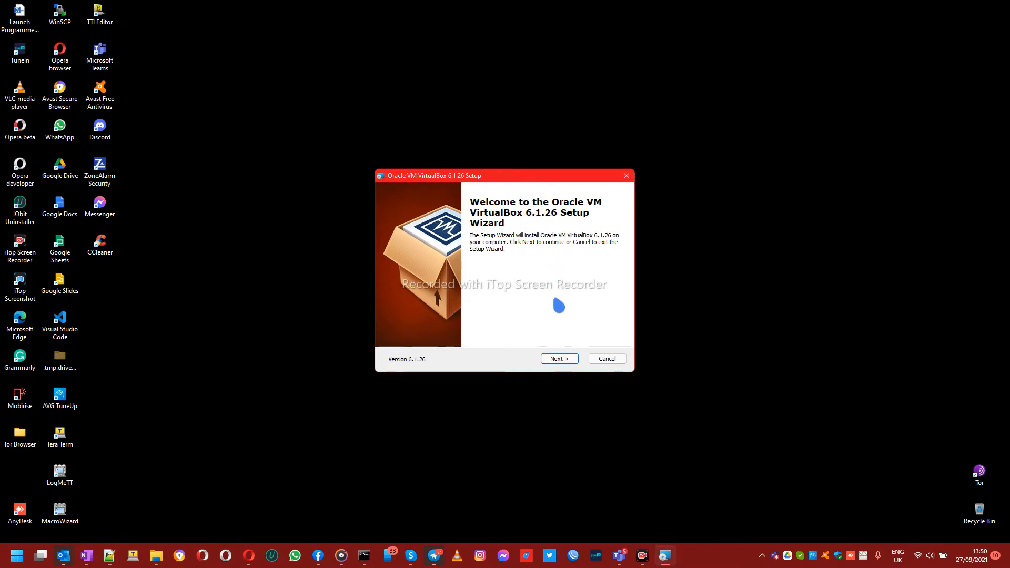
left_click(559, 361)
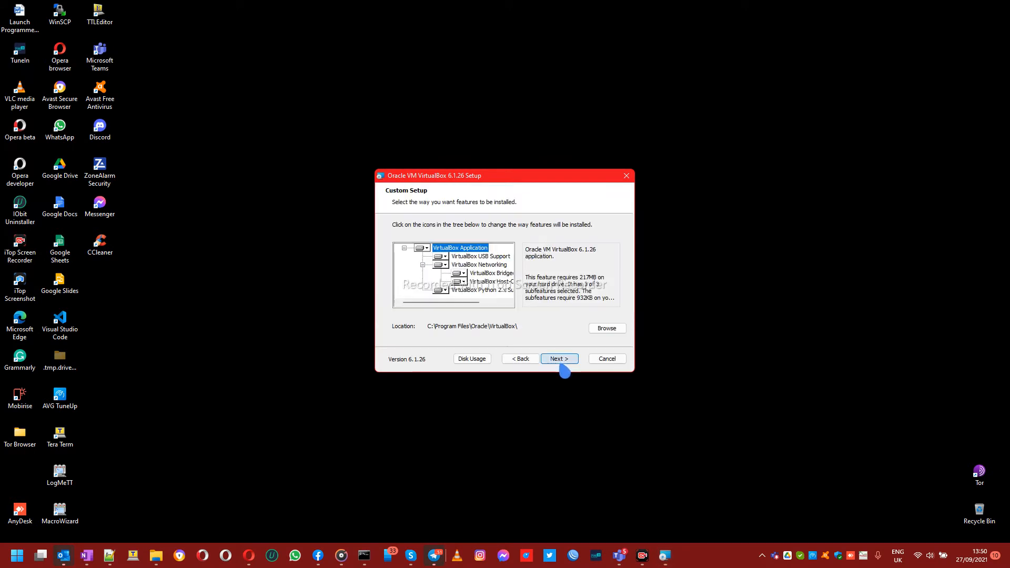
left_click(560, 360)
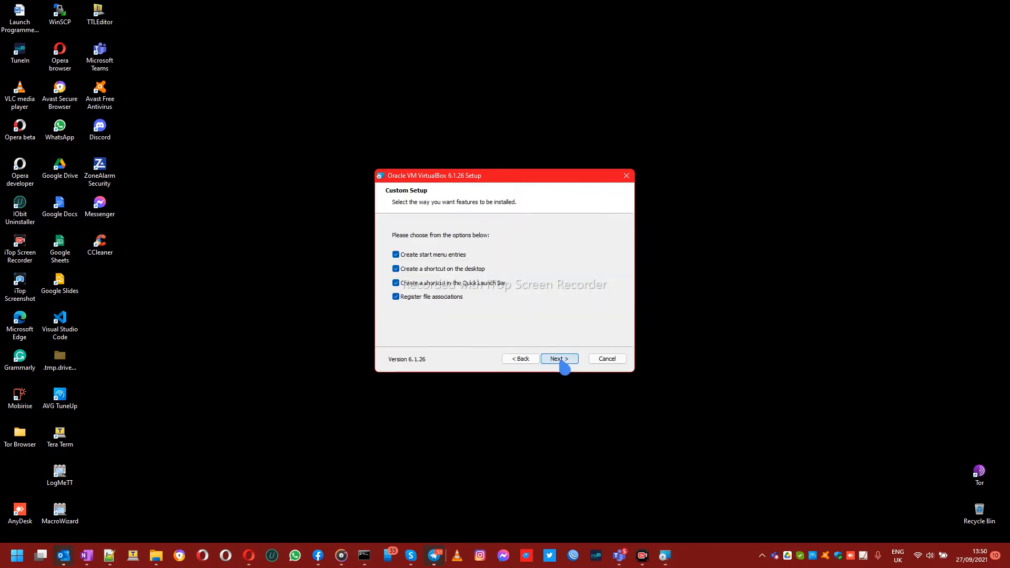
left_click(560, 360)
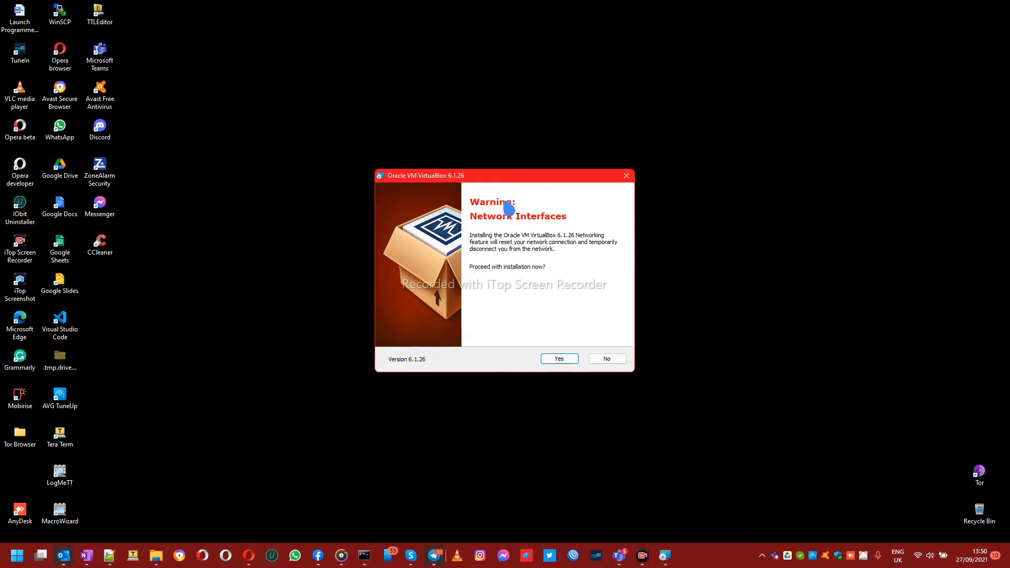
left_click(574, 363)
Step: Install VirtualBox 6.1.26, allow it past the ZoneAlarm alert, and finish with VirtualBox launching
left_click(574, 363)
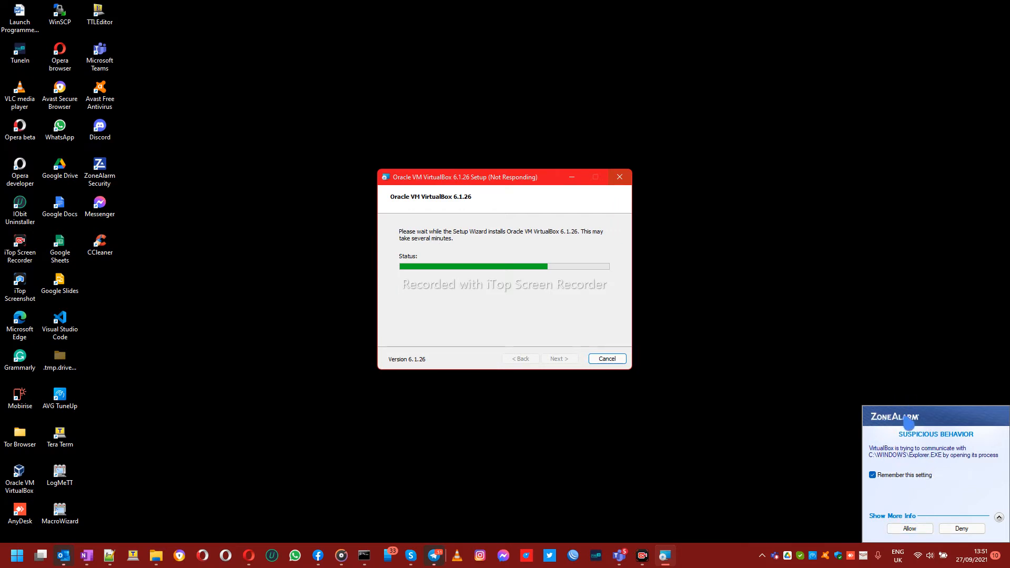
left_click(910, 529)
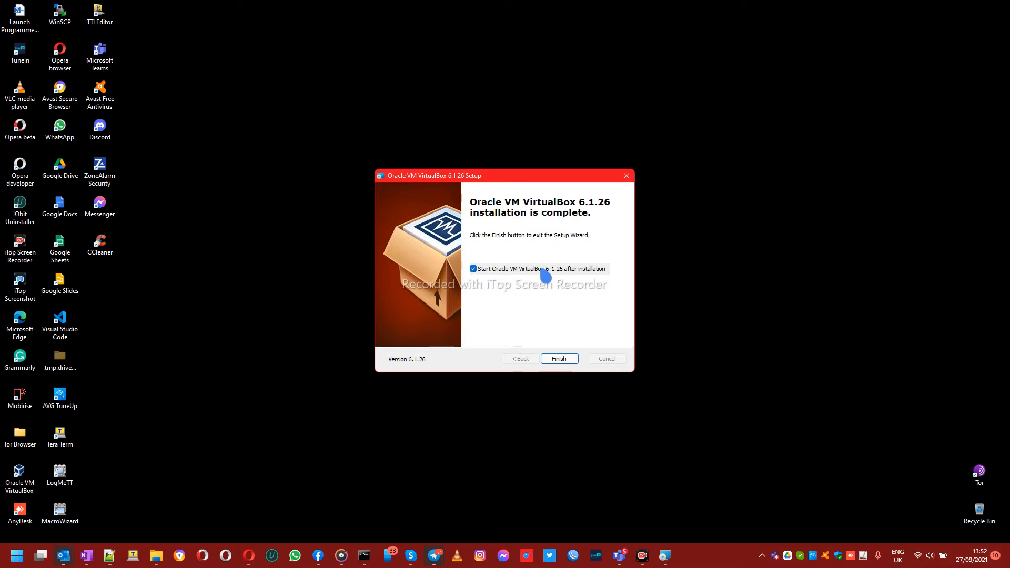
left_click(574, 362)
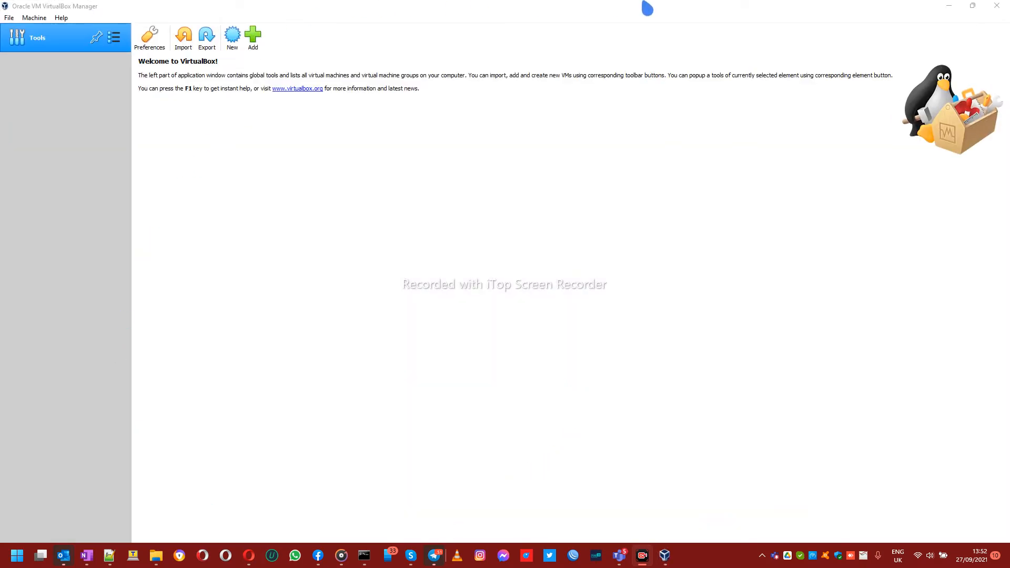
Step: Start a new virtual machine in VirtualBox Manager named UD
left_click(647, 8)
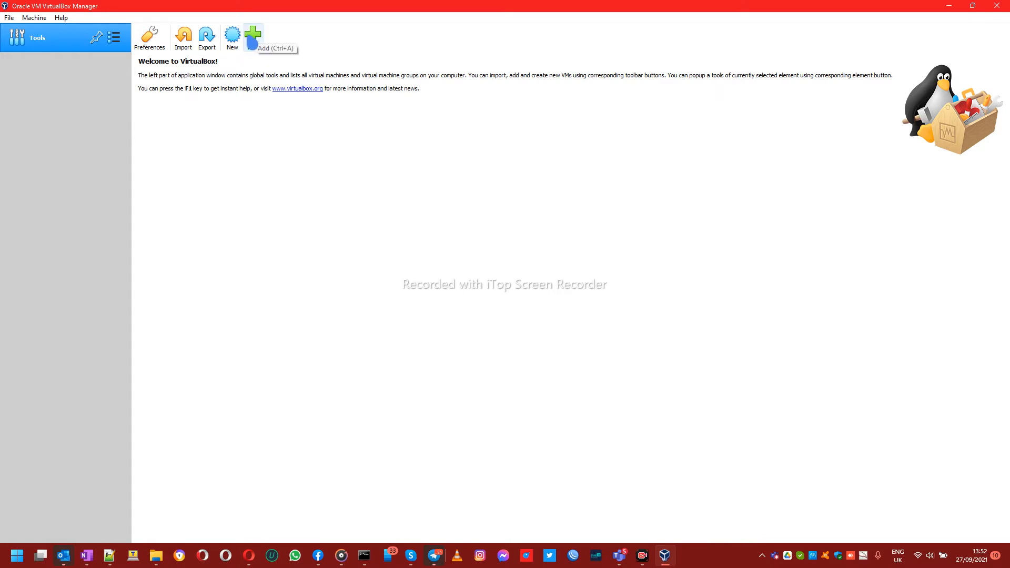
left_click(233, 37)
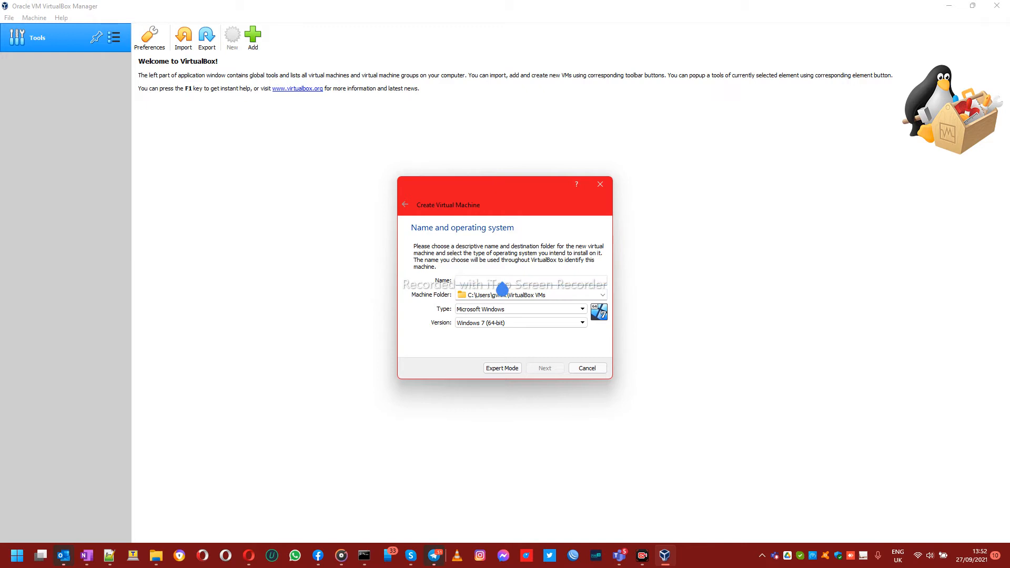
type("UD")
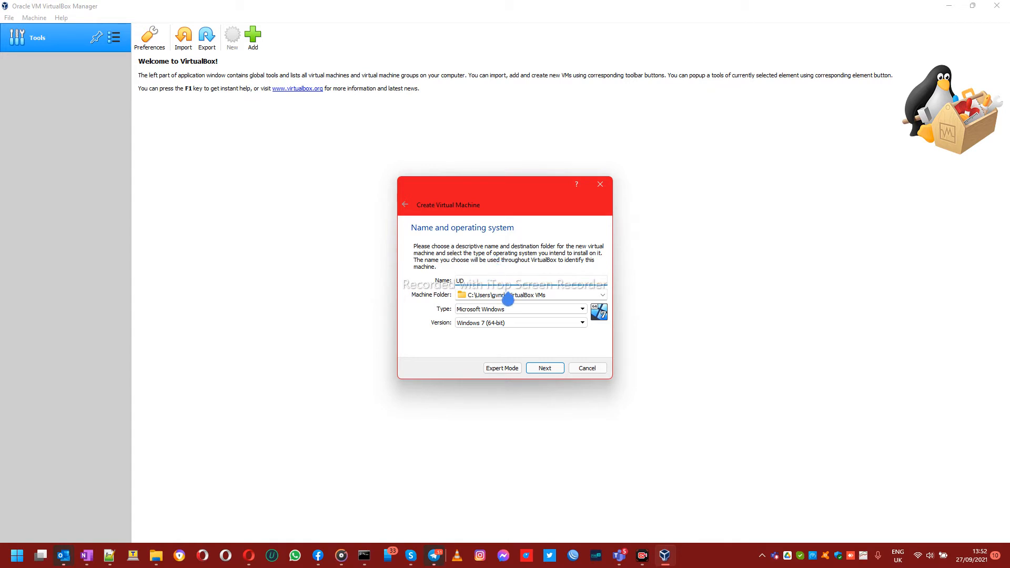
Step: Set the machine type to Linux and version to Ubuntu (64-bit), then continue
left_click(504, 310)
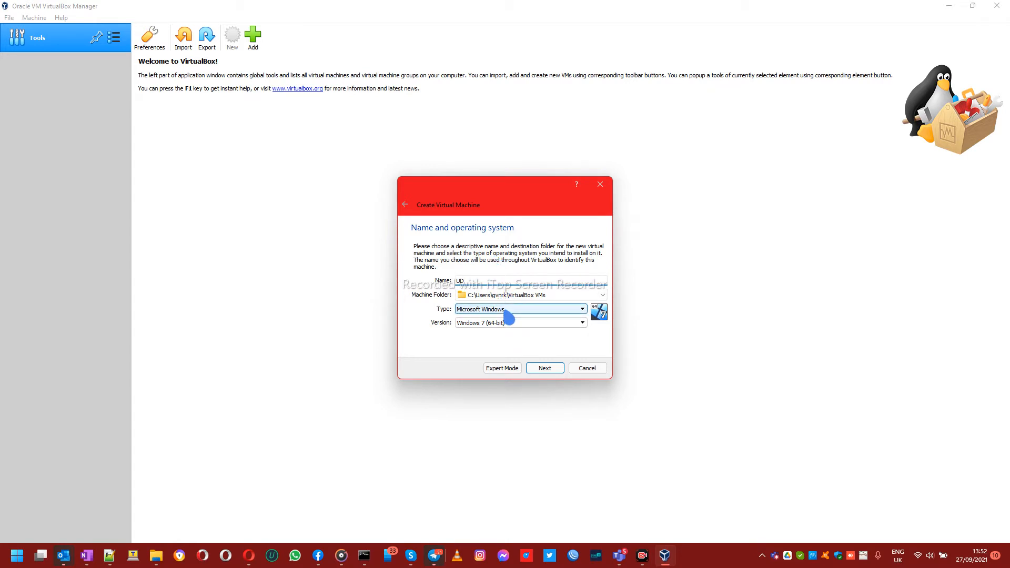
left_click(505, 319)
left_click(505, 324)
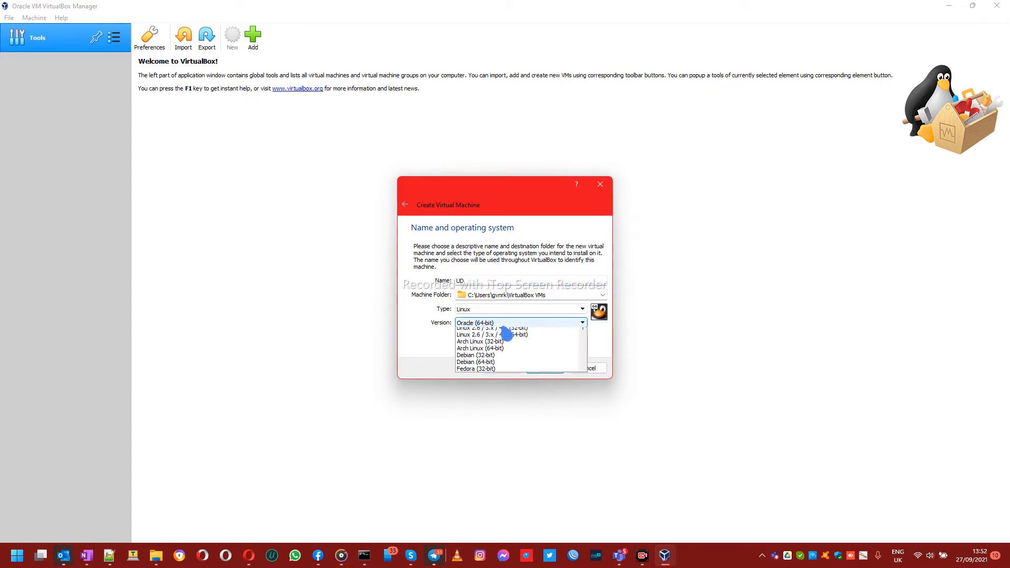
scroll(505, 347, "down", 5)
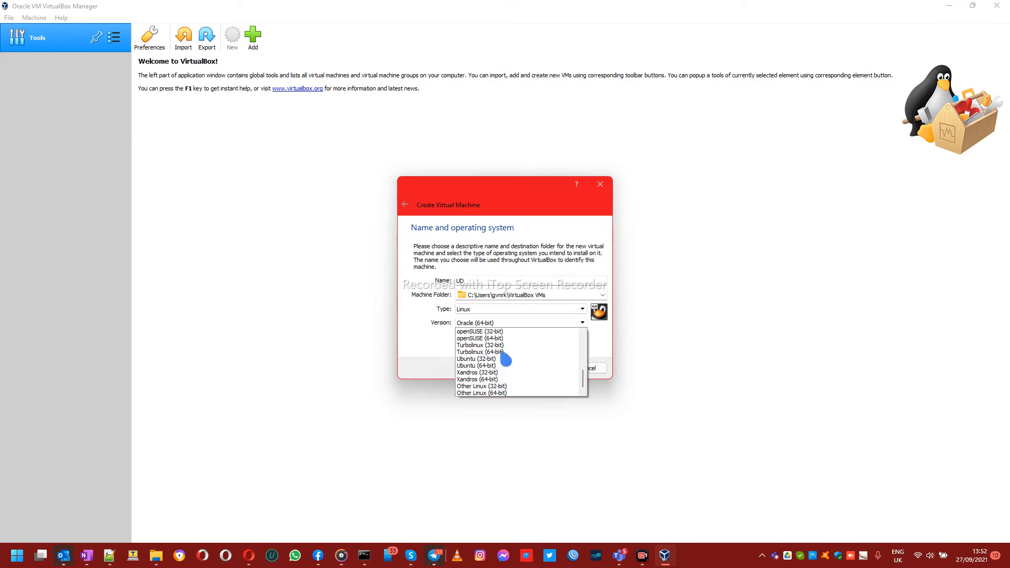
left_click(504, 367)
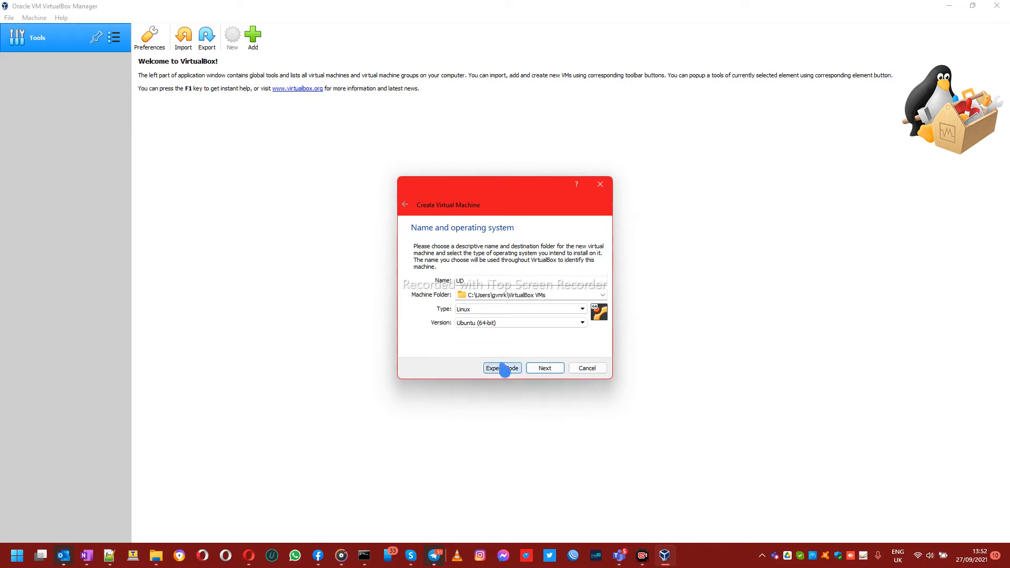
left_click(545, 368)
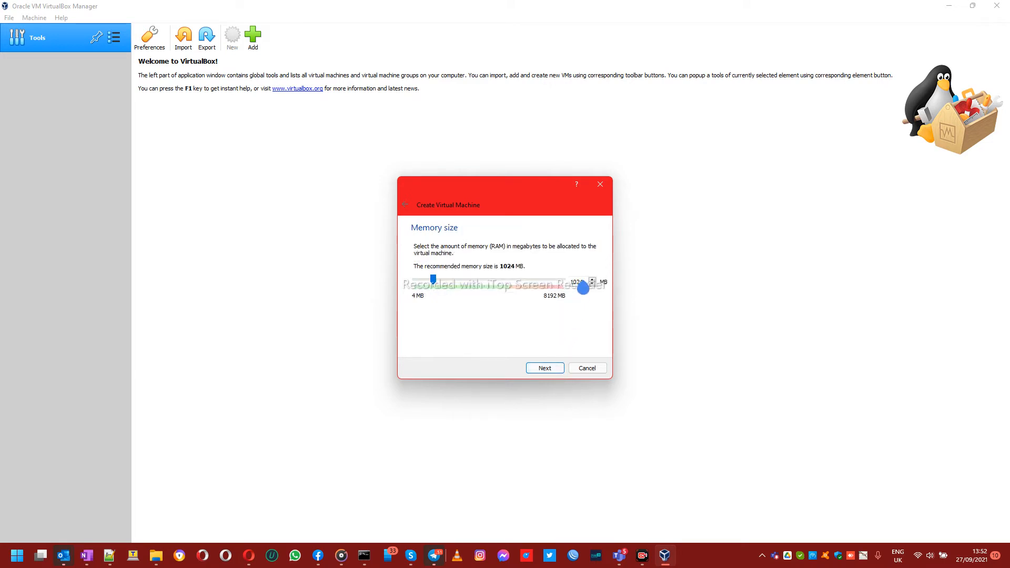
Step: Raise the machine's memory to 1898 MB and continue to the hard disk step
left_click_drag(436, 282, 449, 284)
left_click(544, 369)
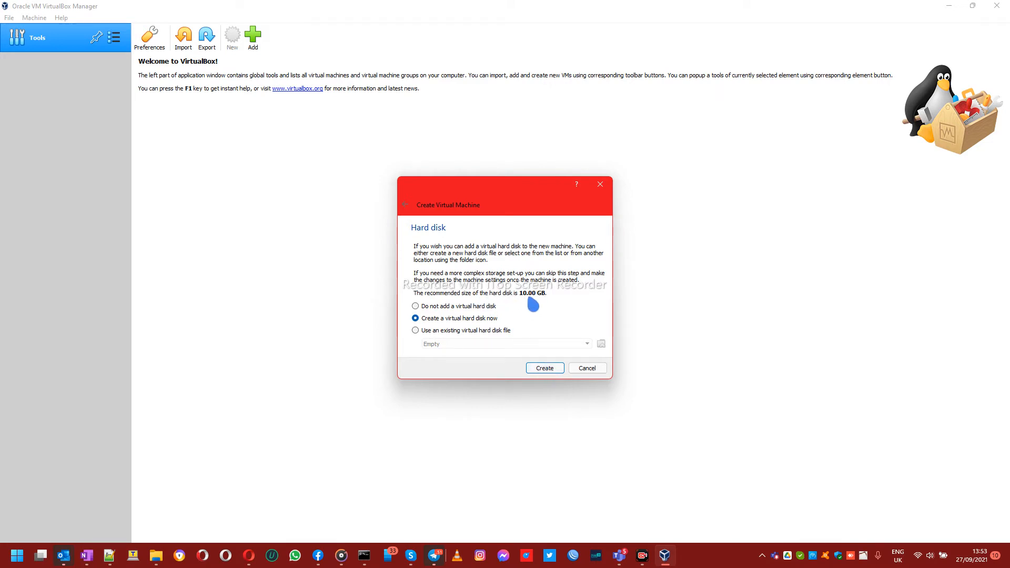
Step: Create a new dynamically allocated 10 GB VMDK hard disk to finish the UD machine
left_click(545, 369)
left_click(462, 281)
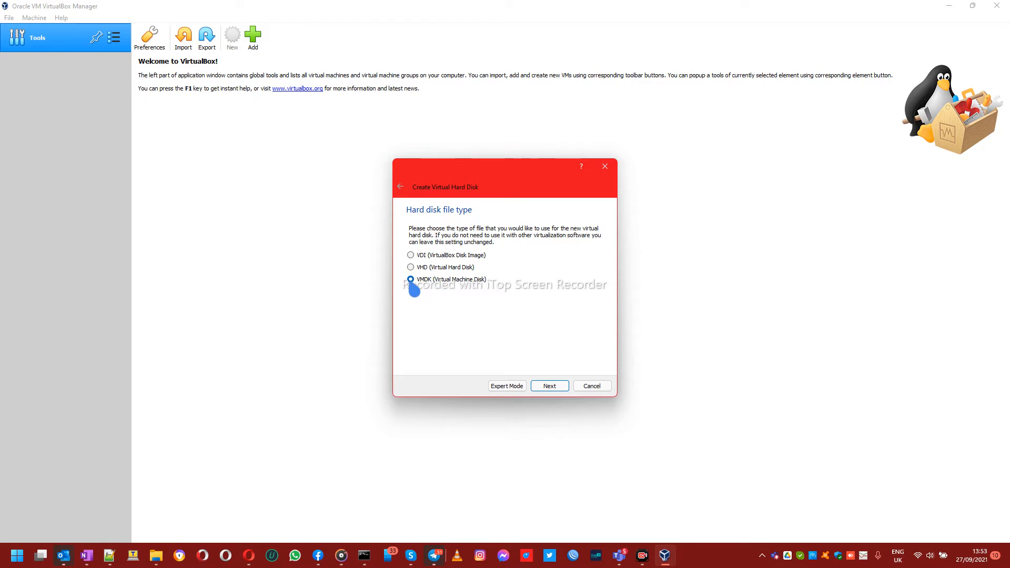
left_click(550, 387)
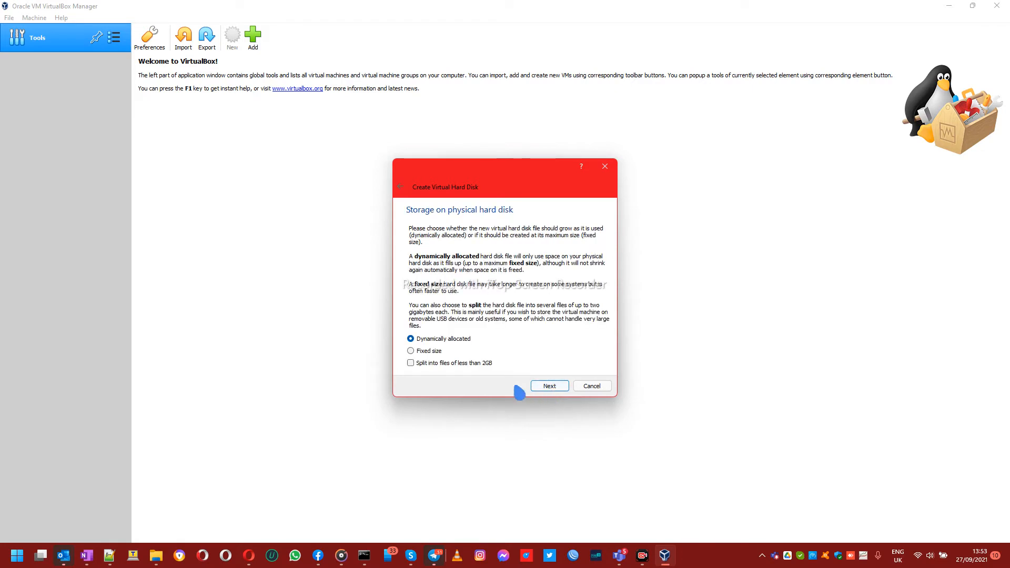
left_click(558, 387)
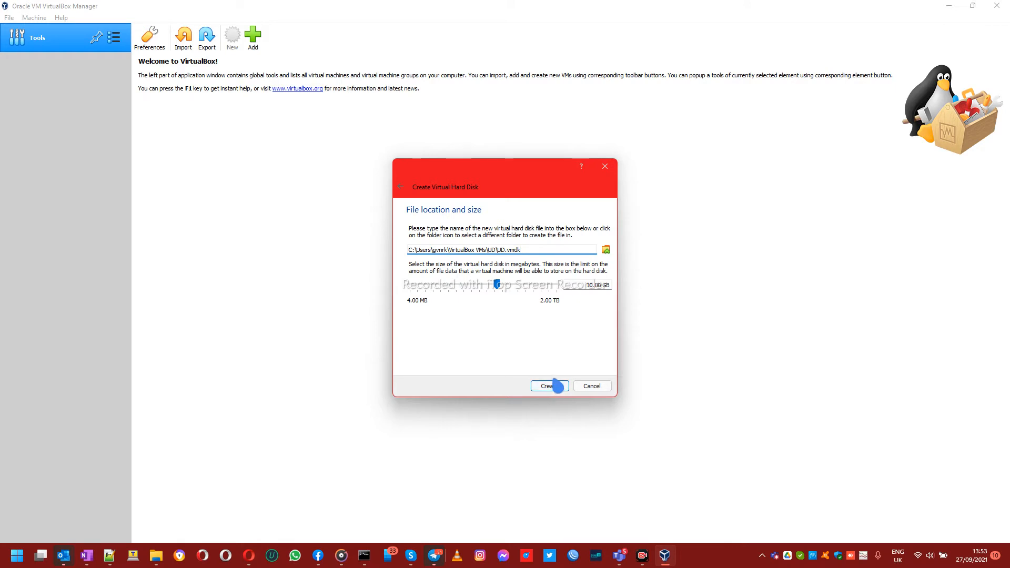
left_click(555, 389)
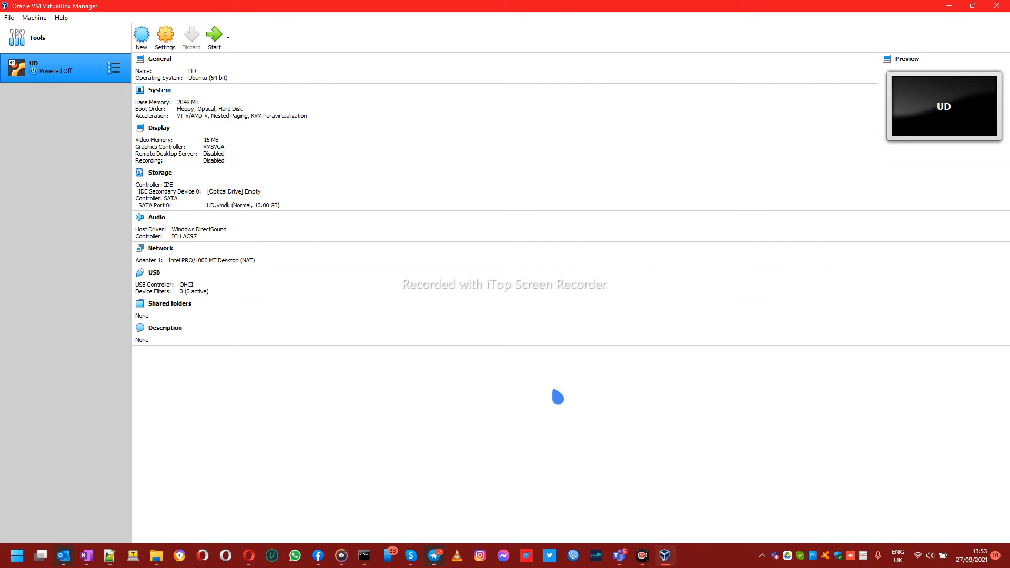
Step: Open UD's Storage settings and select the empty optical drive
left_click(169, 50)
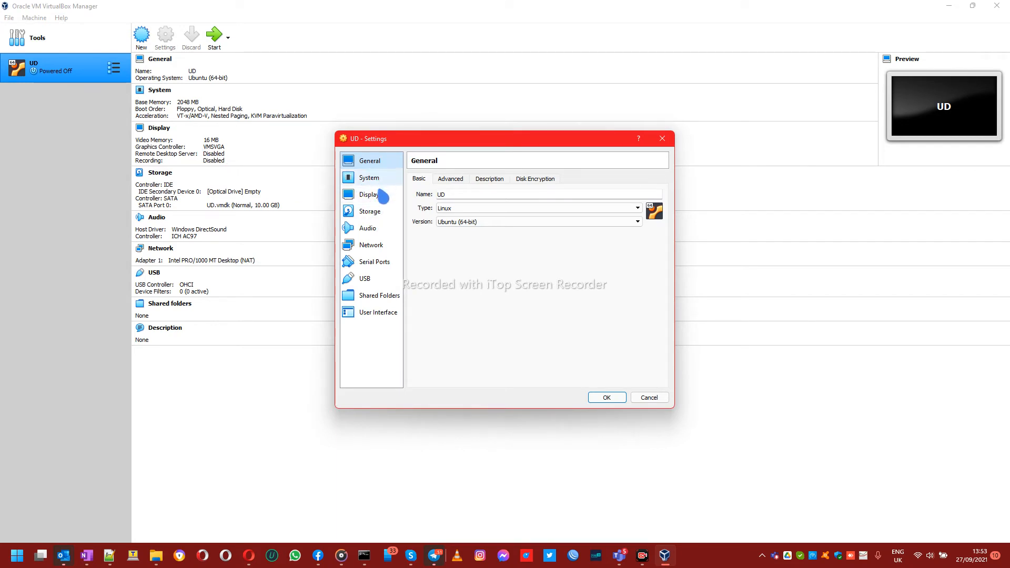
left_click(380, 212)
left_click(445, 204)
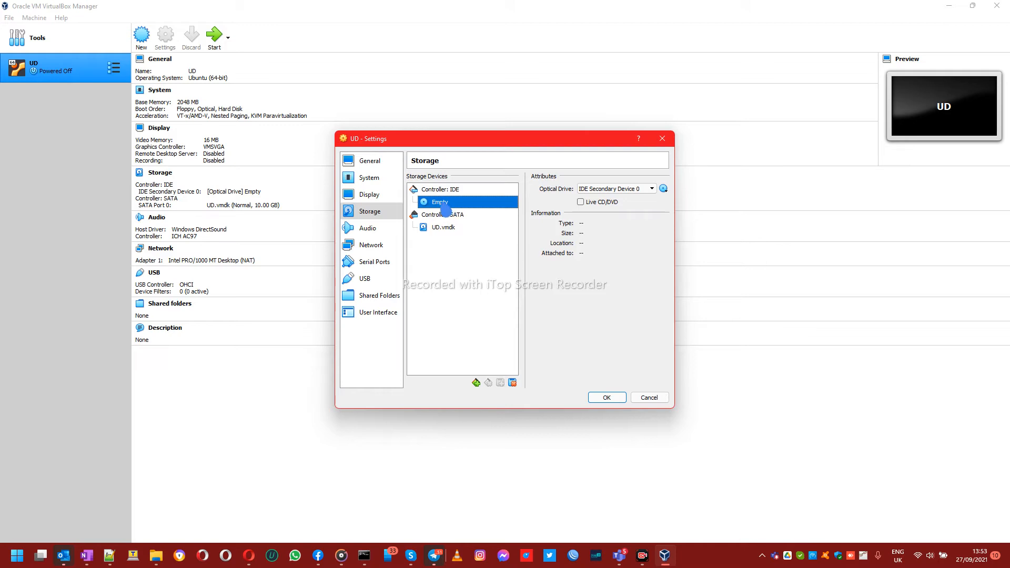
Step: Choose a disk file for the optical drive and look through the Downloads folder
left_click(663, 190)
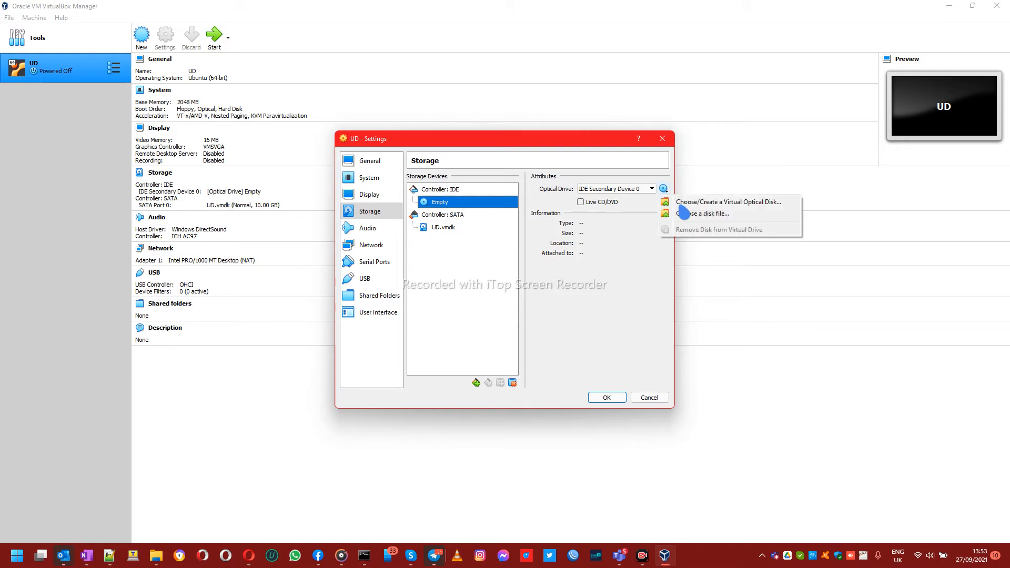
left_click(732, 215)
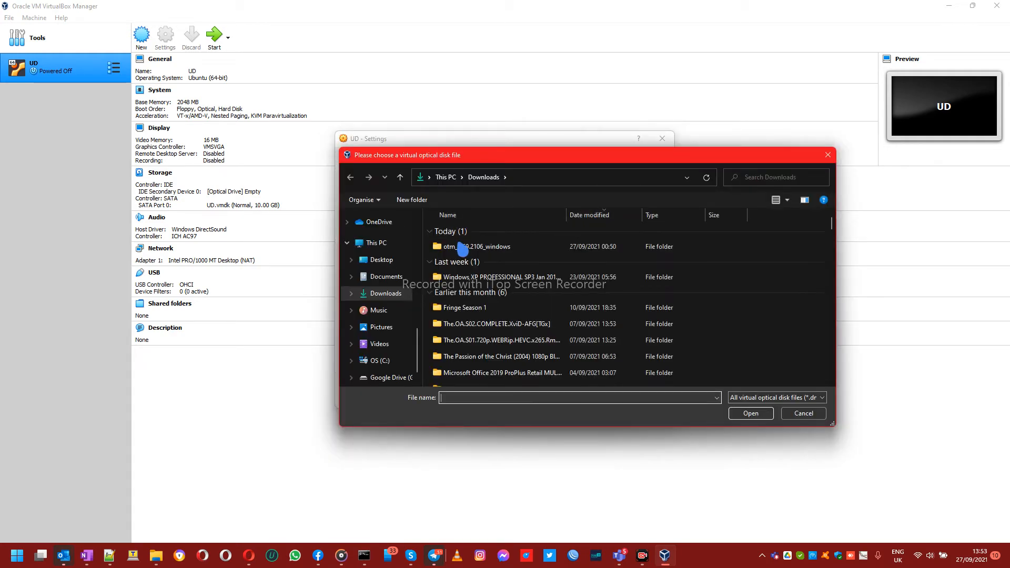
scroll(565, 329, "down", 2)
scroll(565, 329, "down", 10)
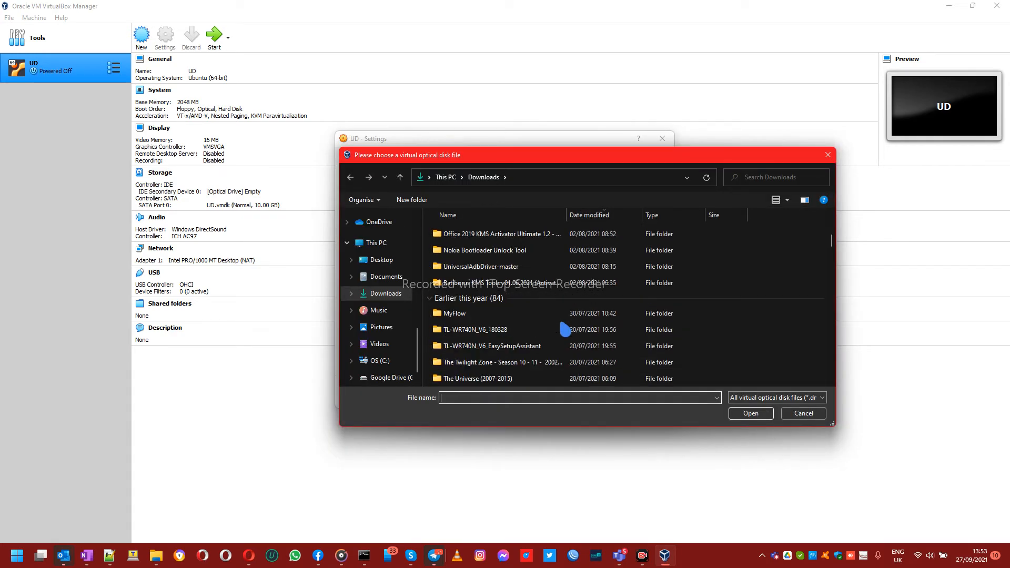
scroll(565, 329, "down", 12)
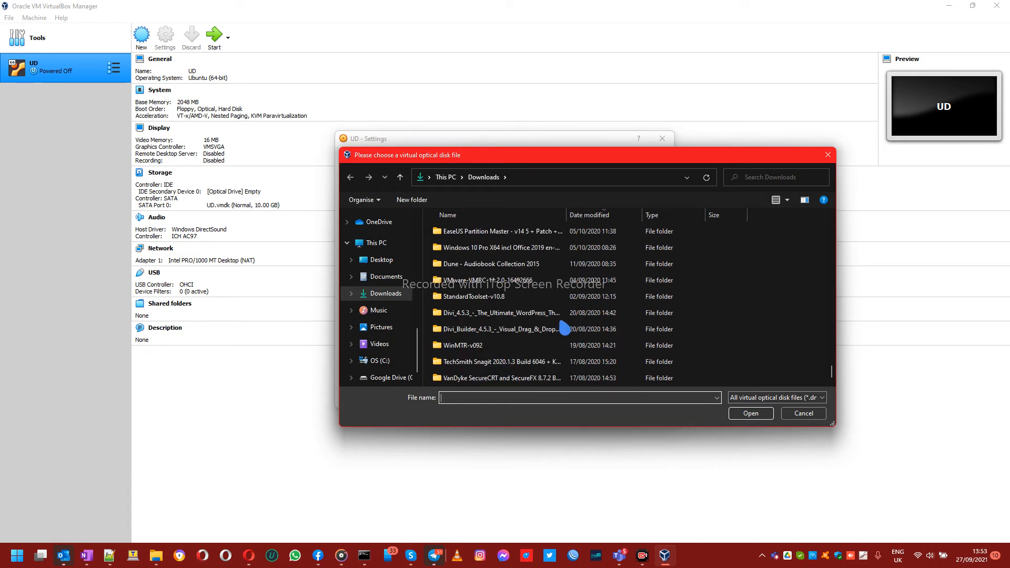
scroll(565, 329, "up", 20)
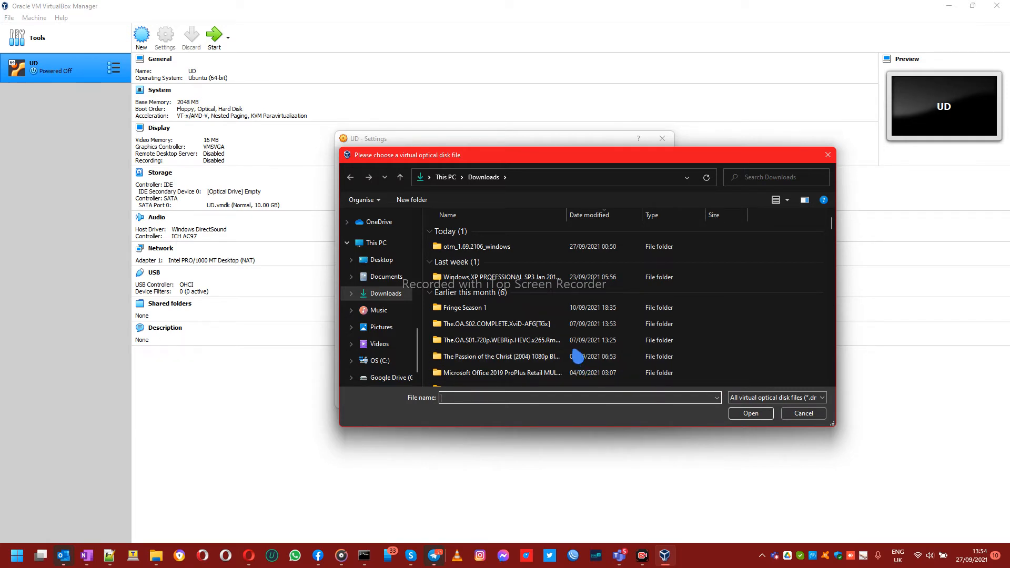
Step: Load ubuntu-20.04.3-desktop-amd64.iso from Downloads into UD's optical drive
left_click(804, 413)
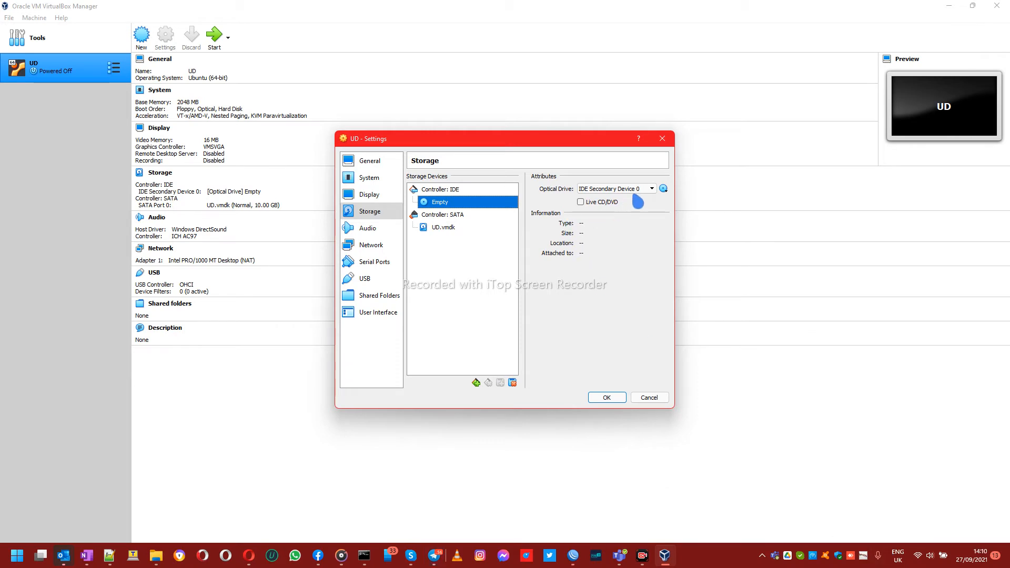
left_click(664, 189)
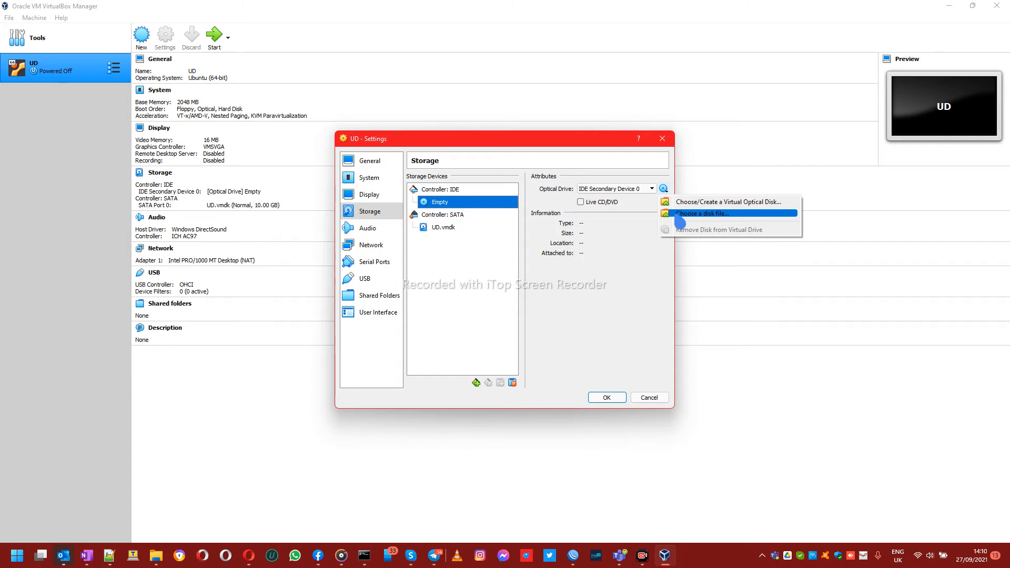
left_click(680, 215)
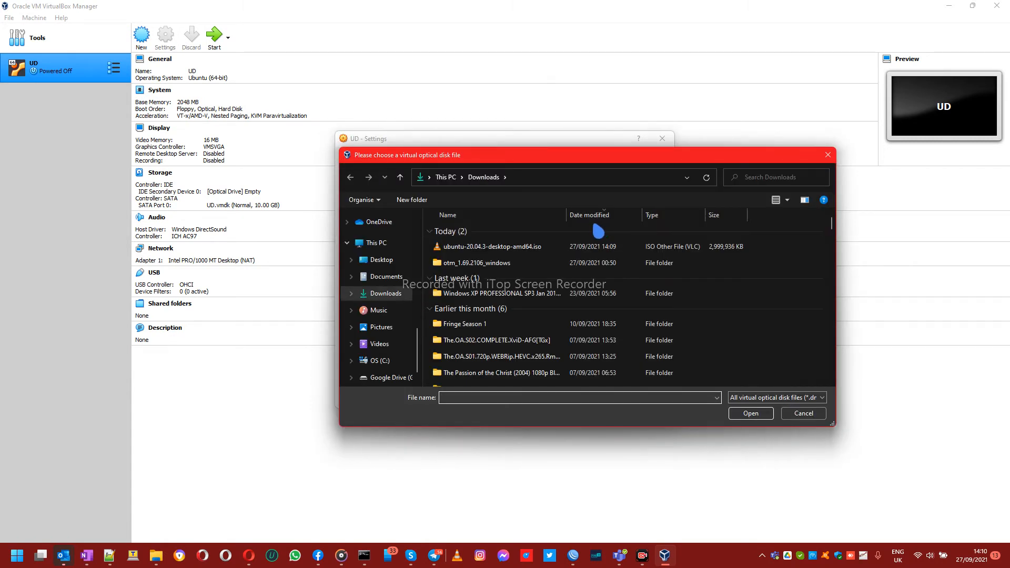
left_click(478, 247)
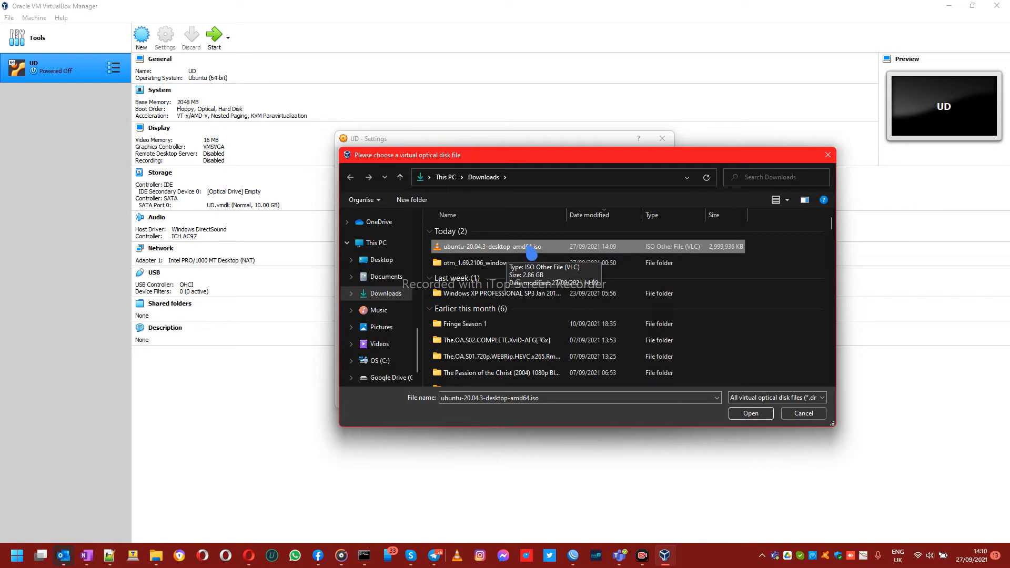
left_click(752, 415)
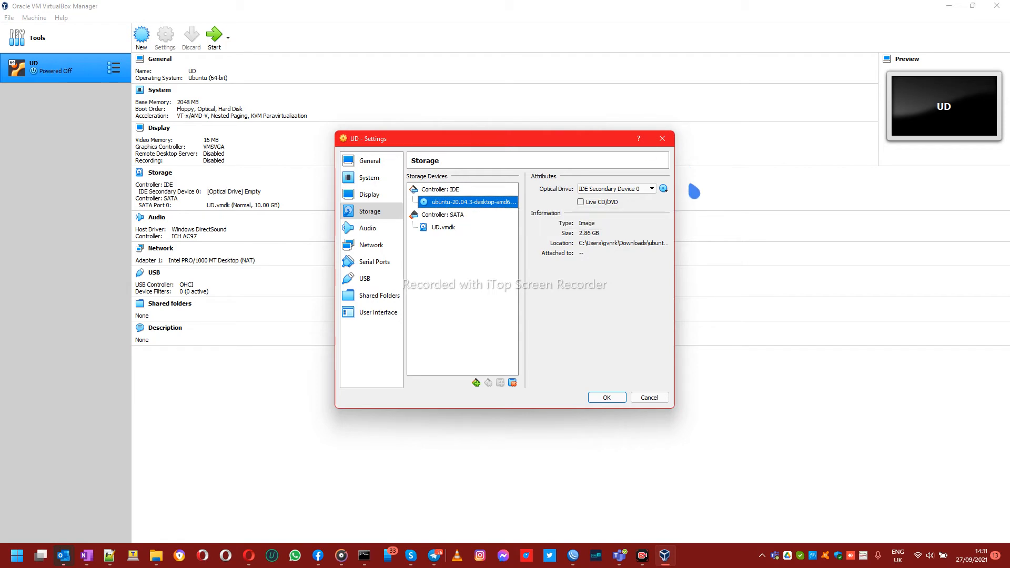
Step: Save UD's storage settings and start the UD virtual machine
left_click(615, 397)
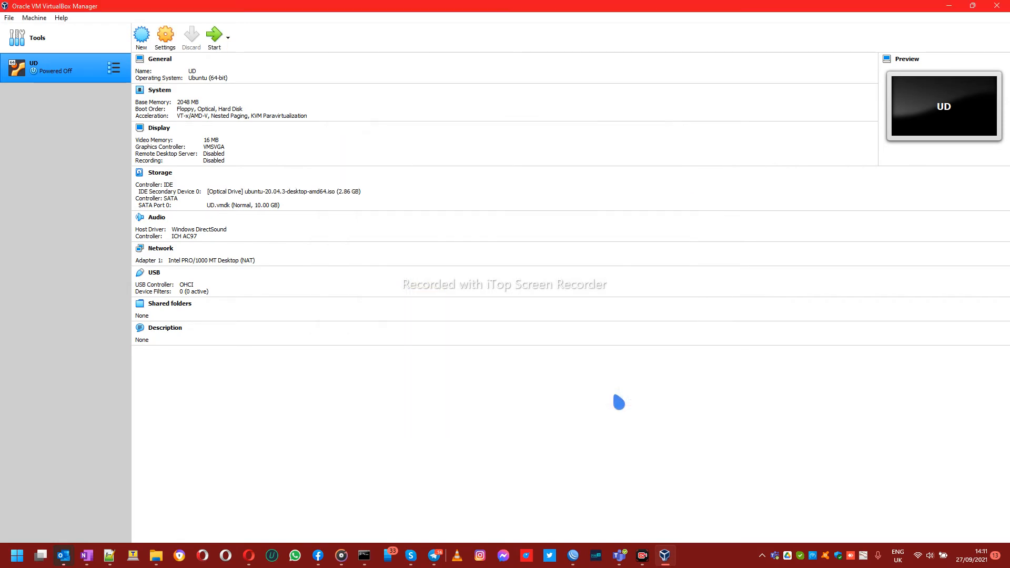
left_click(223, 46)
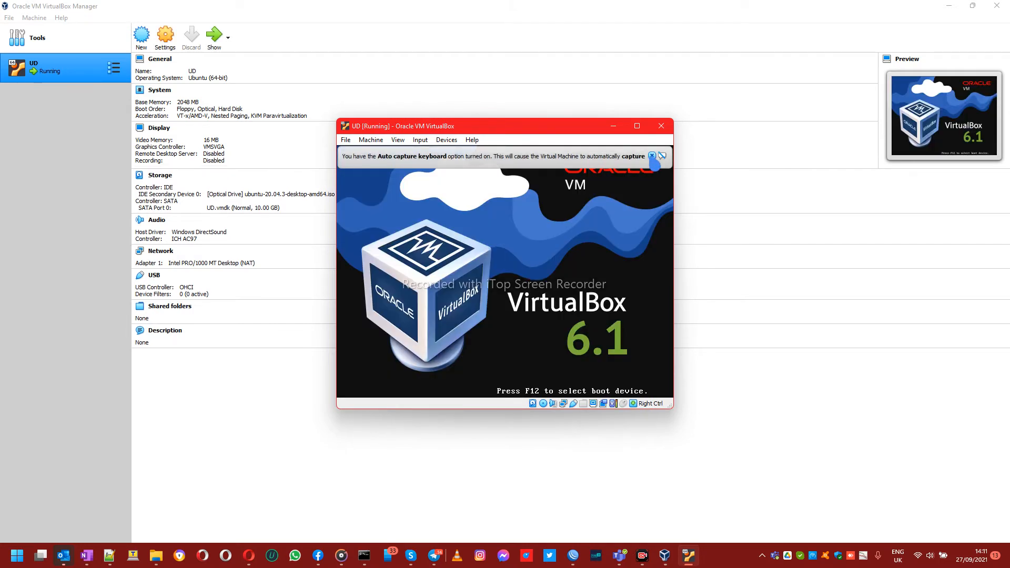
Step: Dismiss the keyboard capture notice and maximize the running UD machine window
left_click(652, 156)
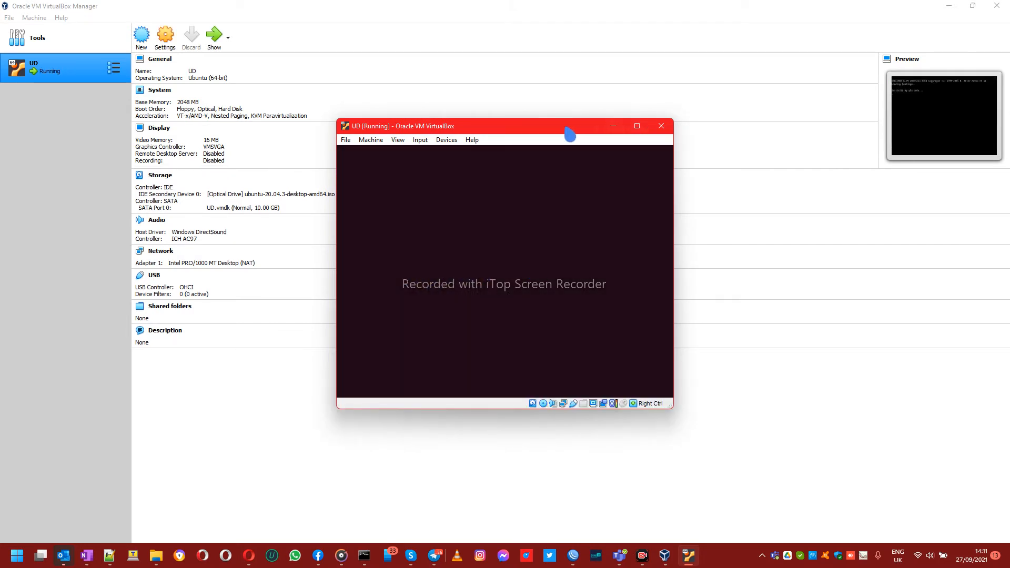
left_click(638, 127)
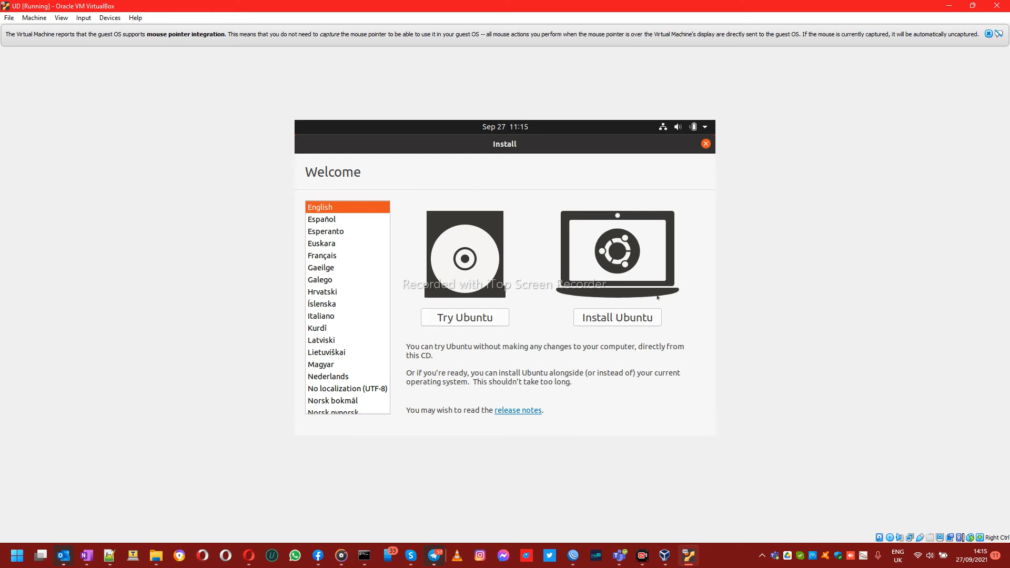
Step: Choose Install Ubuntu and pick the English (UK) keyboard layout
left_click(637, 321)
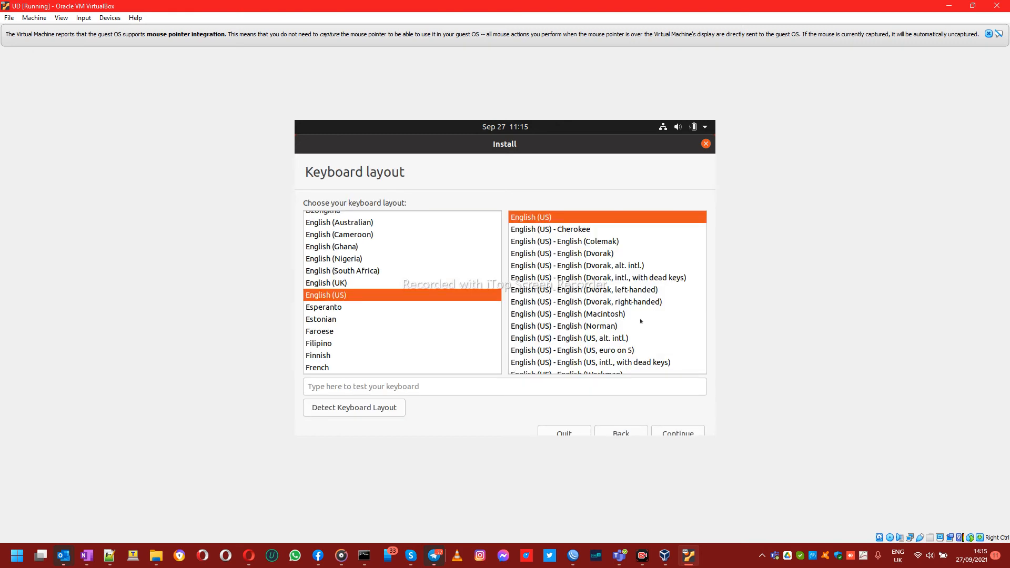
left_click(368, 283)
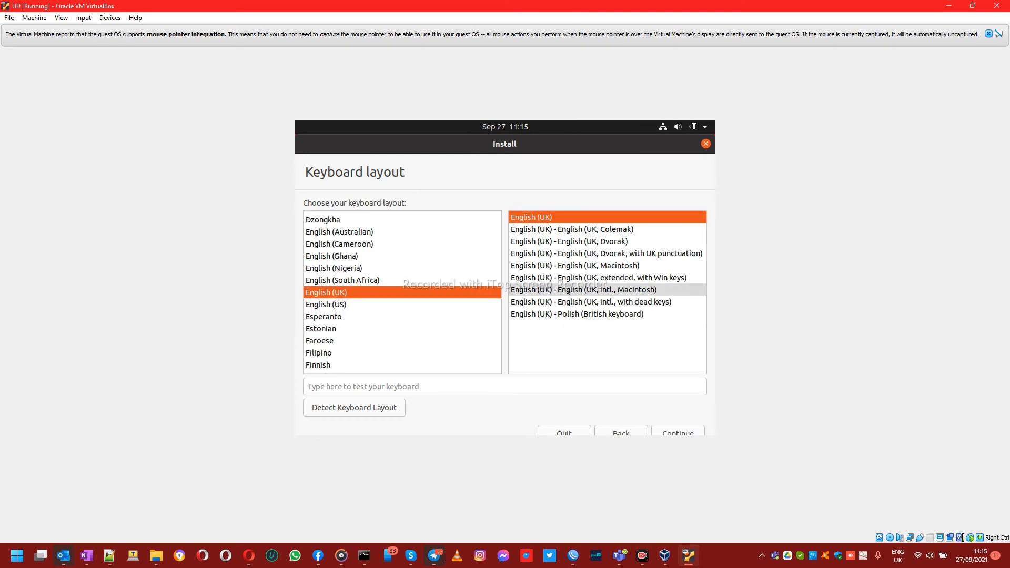
Step: Accept the English (UK) keyboard layout and select Minimal installation
left_click(664, 434)
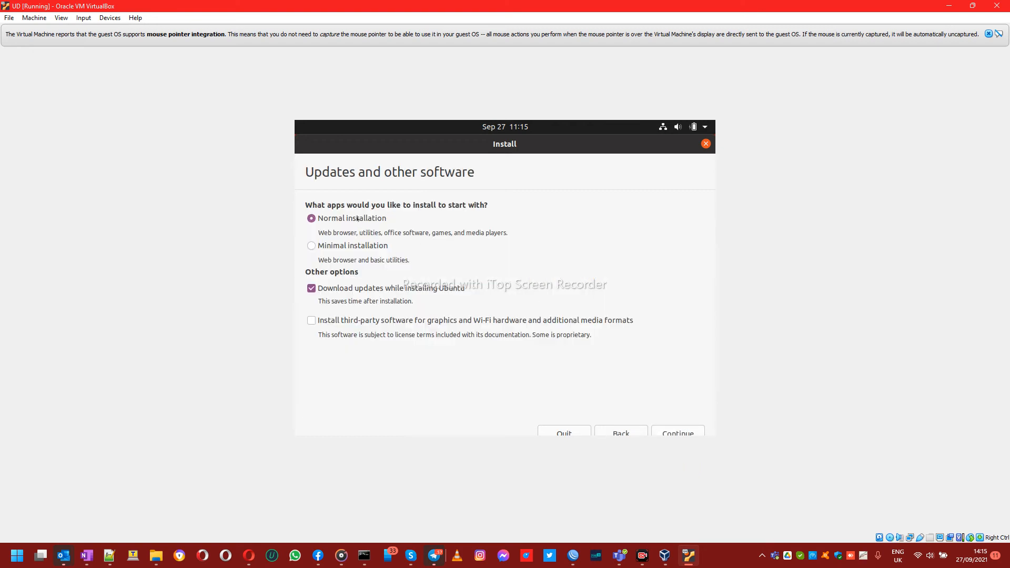
left_click(351, 244)
Step: Turn off downloading updates, continue, and run Install Now with Erase disk and install Ubuntu
left_click(408, 288)
left_click(680, 431)
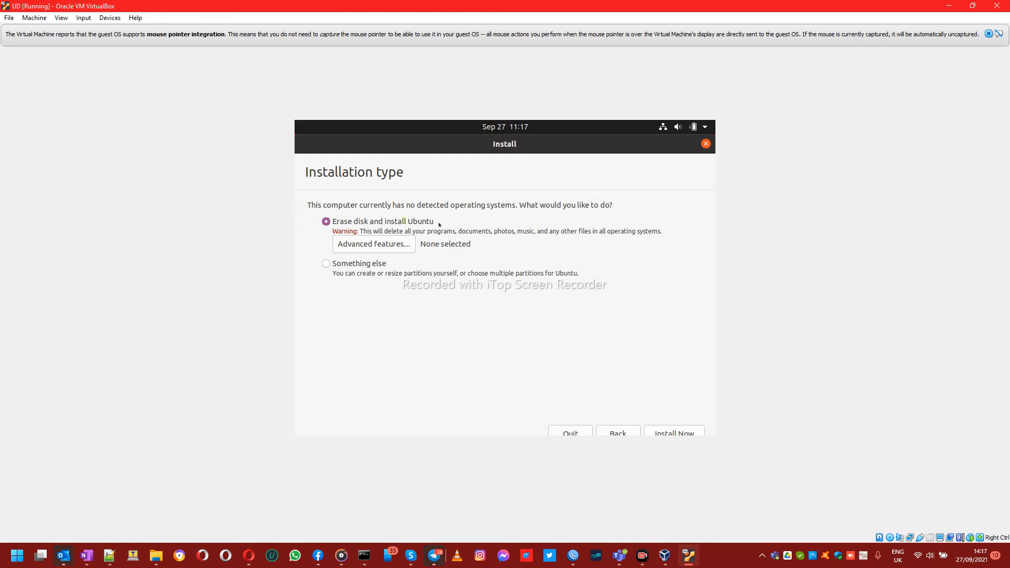
left_click(691, 428)
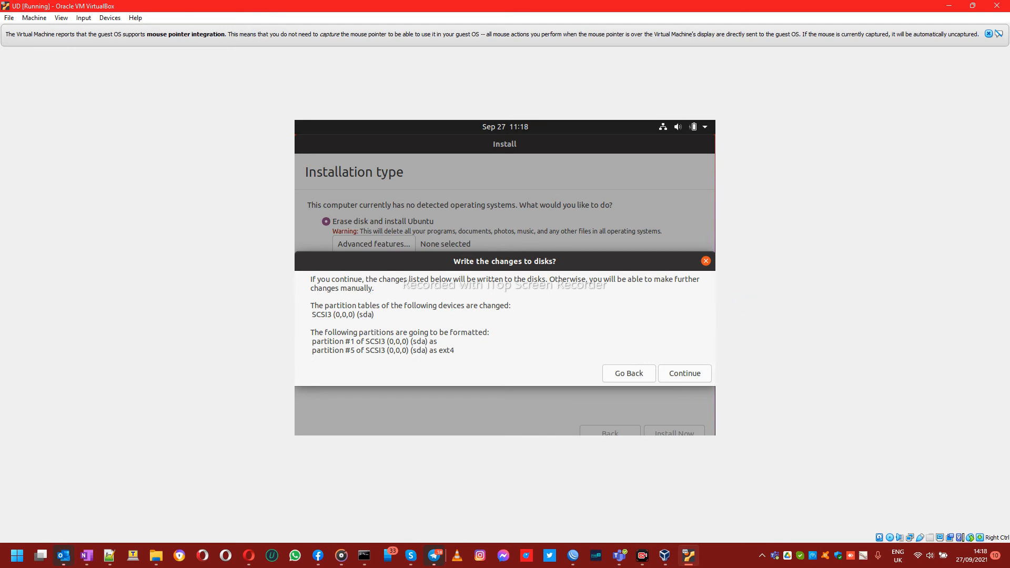
Step: Confirm writing partition changes to disk and keep Nairobi as the time zone
left_click(692, 372)
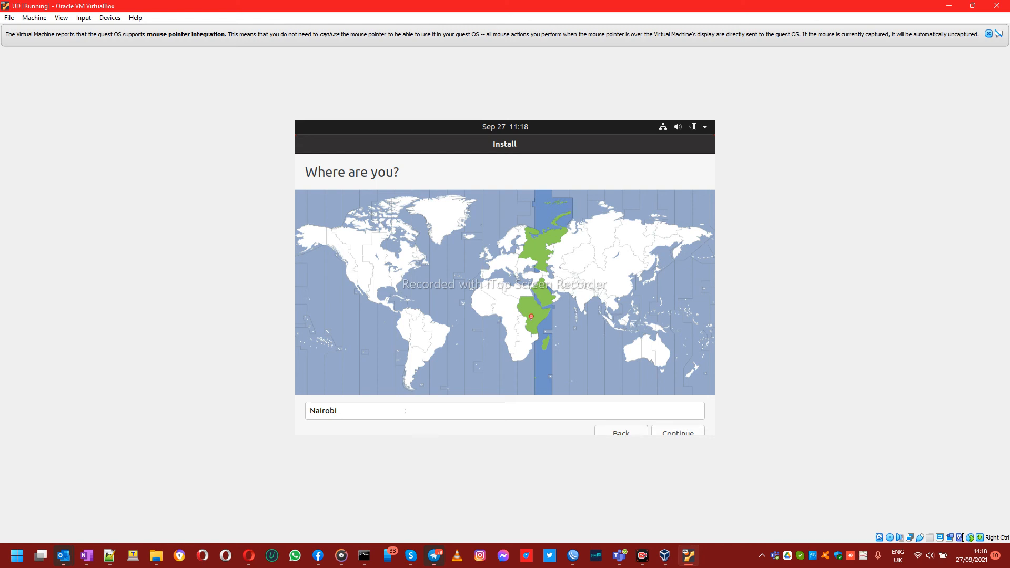
left_click(671, 432)
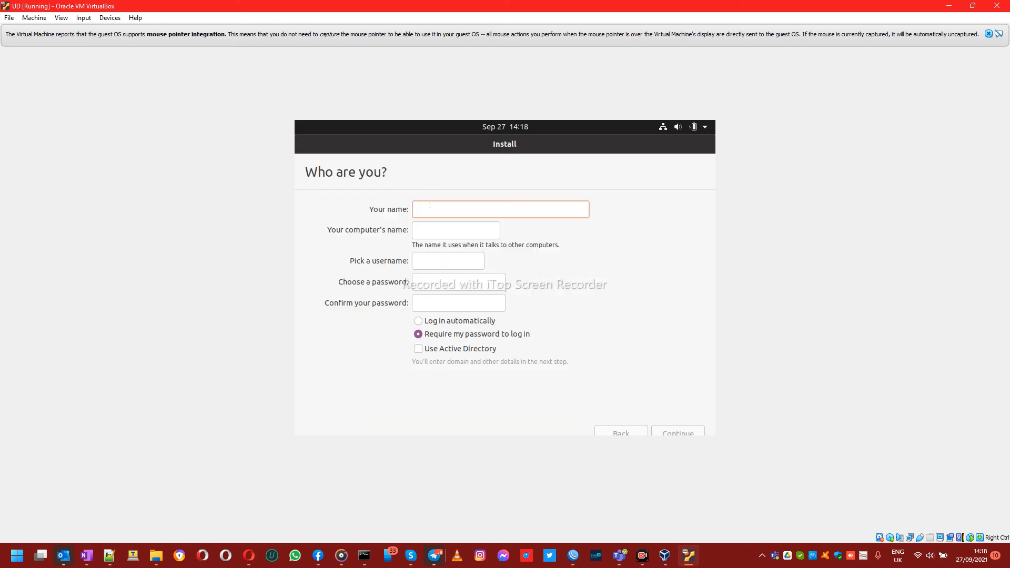
Step: Enter your name and change the computer name's ending to 'aws'
type("phoeni")
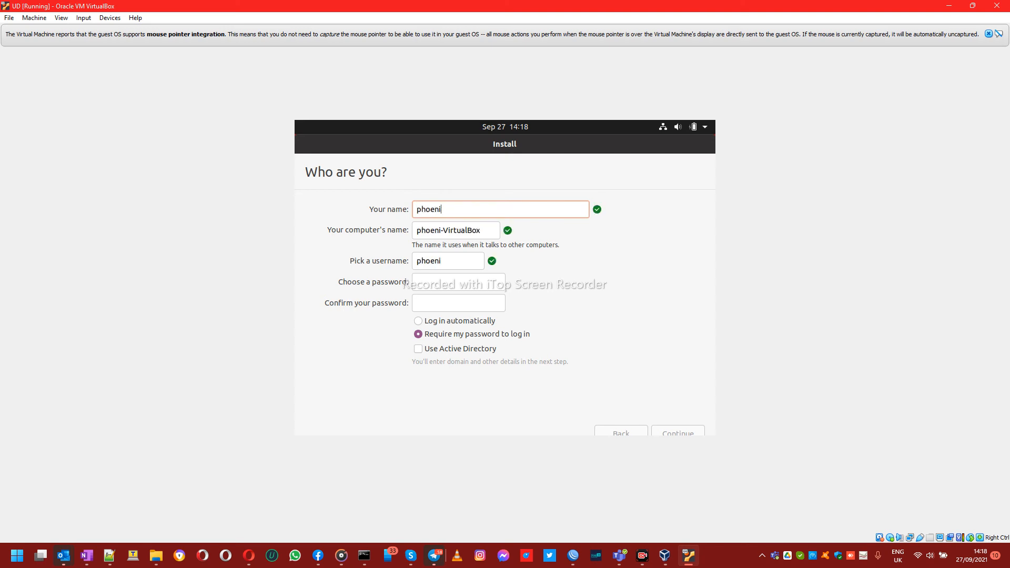
type("x")
left_click_drag(486, 230, 447, 230)
type("aws")
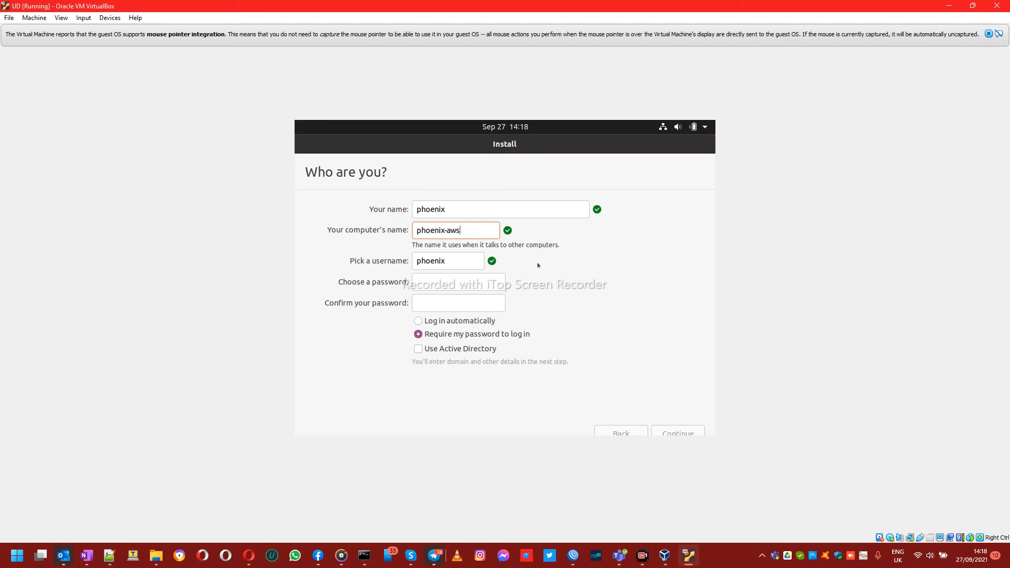
Step: Set and confirm the account password, enable automatic login, and continue installing
left_click(447, 282)
type("***********")
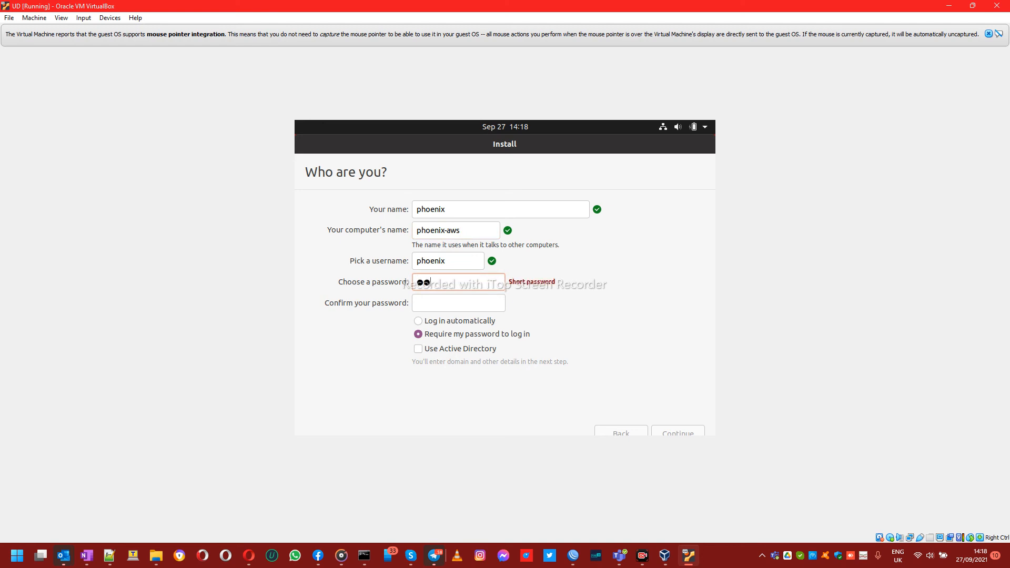
key("Tab")
type("***********")
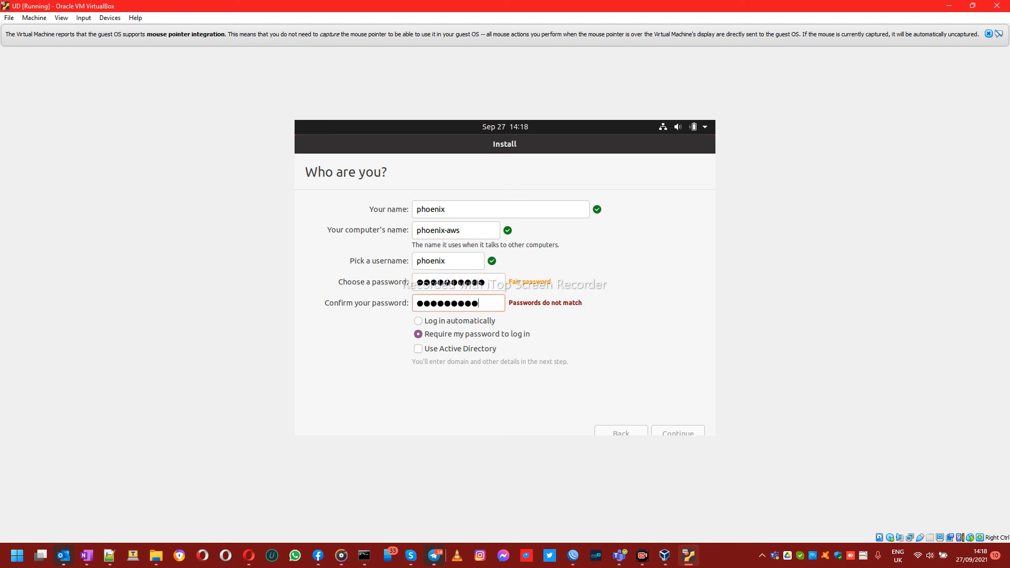
left_click(462, 322)
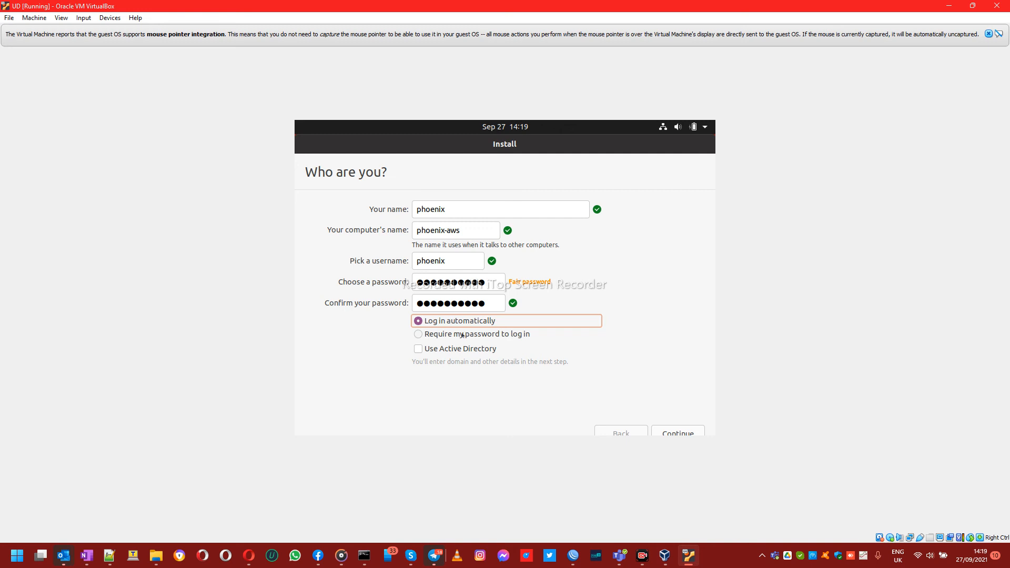
left_click(692, 439)
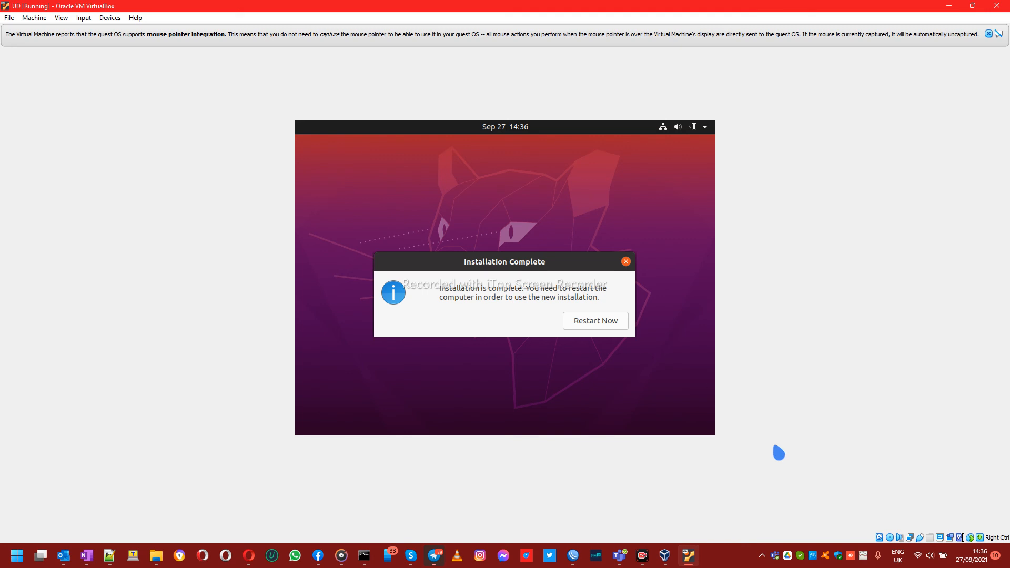
Step: Choose Restart Now so the VM reboots into the freshly installed Ubuntu
left_click(597, 321)
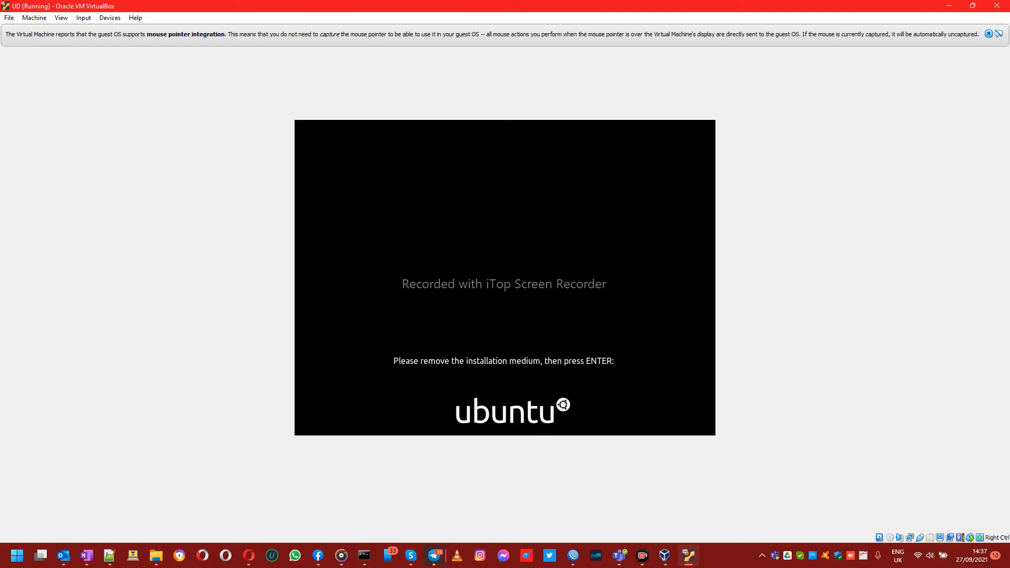
Step: Confirm the remove-installation-medium prompt so Ubuntu boots to the Online Accounts welcome page
key("Return")
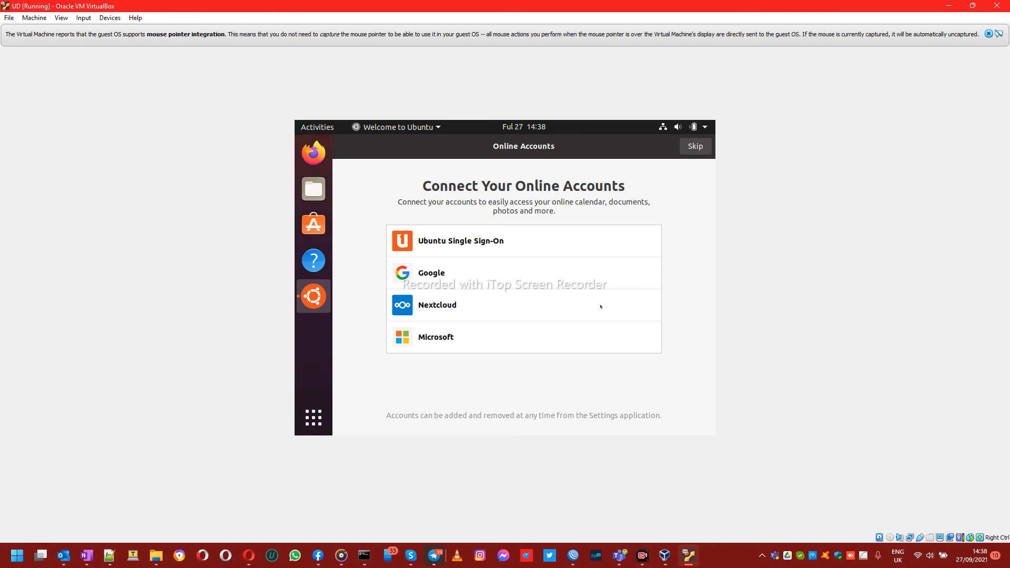
Step: Skip online accounts and Livepatch, choose 'No, don't send system info', and finish the wizard
left_click(691, 146)
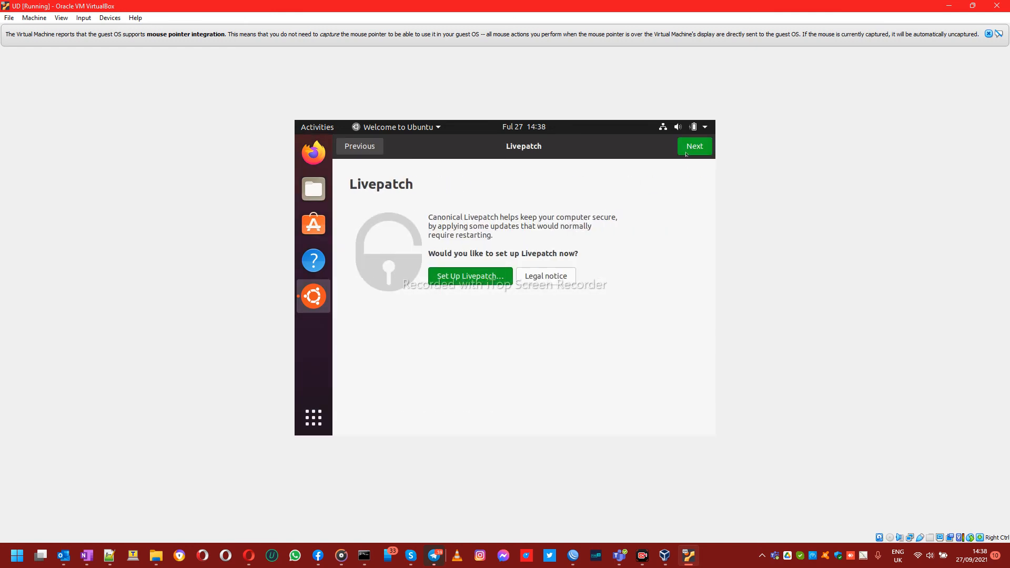
left_click(690, 152)
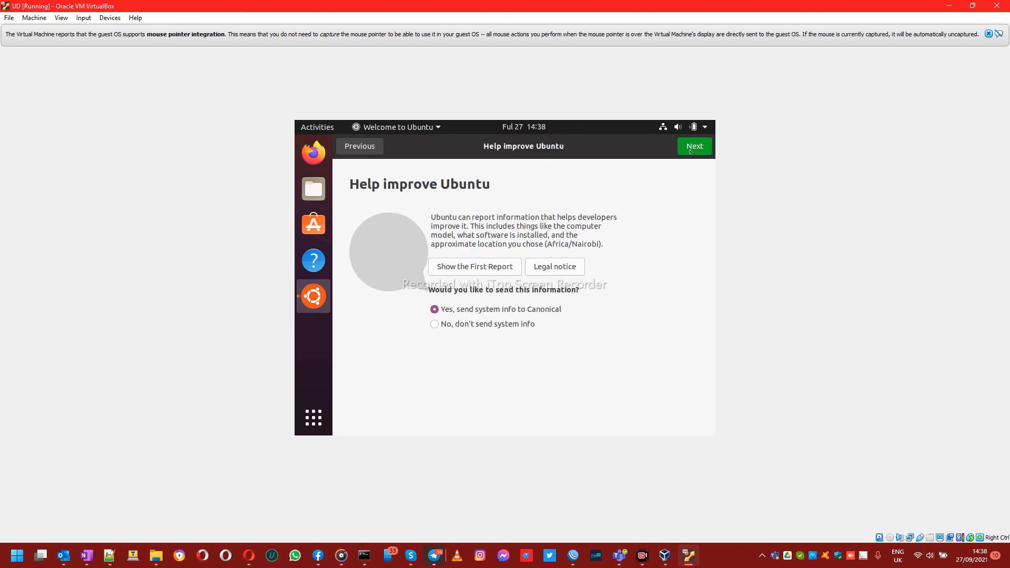
left_click(496, 327)
left_click(695, 145)
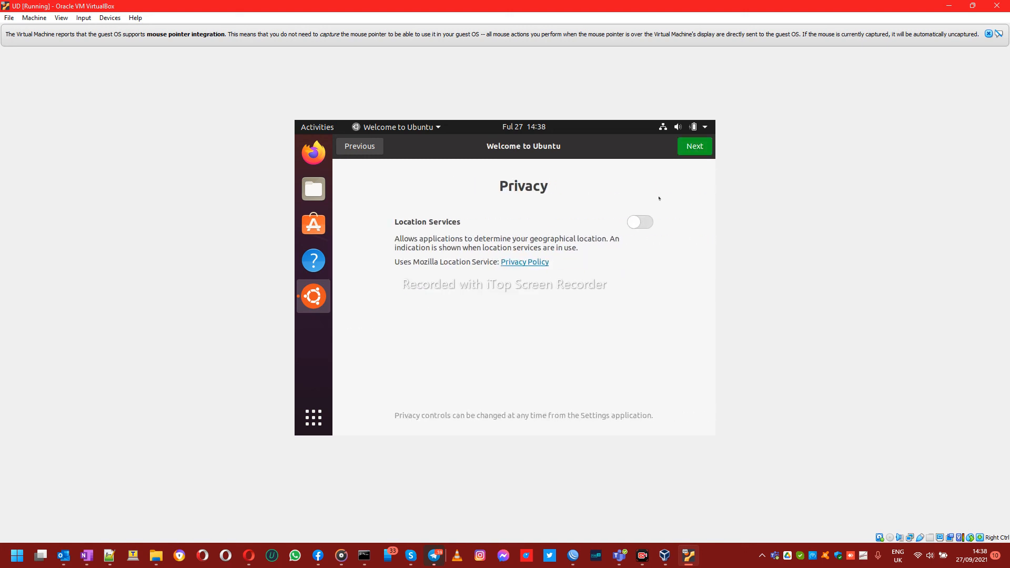
left_click(702, 147)
left_click(702, 153)
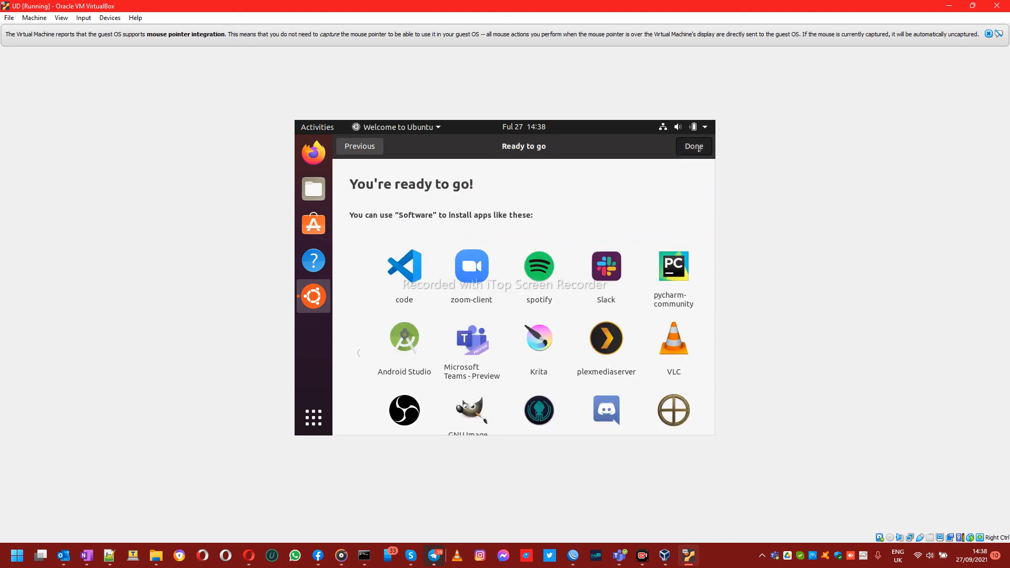
Step: Open Display Settings from the Ubuntu desktop's right-click menu, showing 800 × 600
right_click(536, 175)
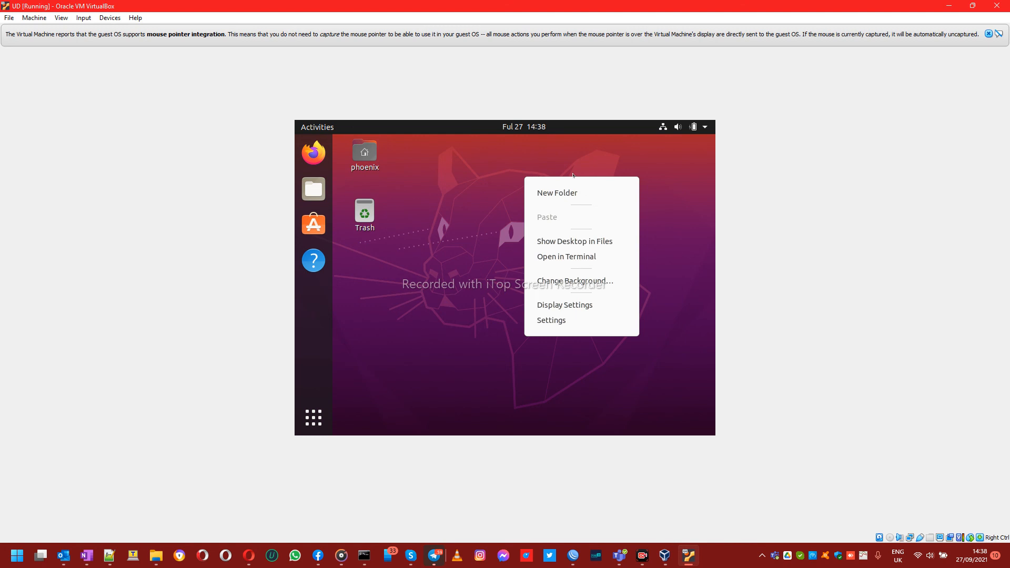
left_click(448, 191)
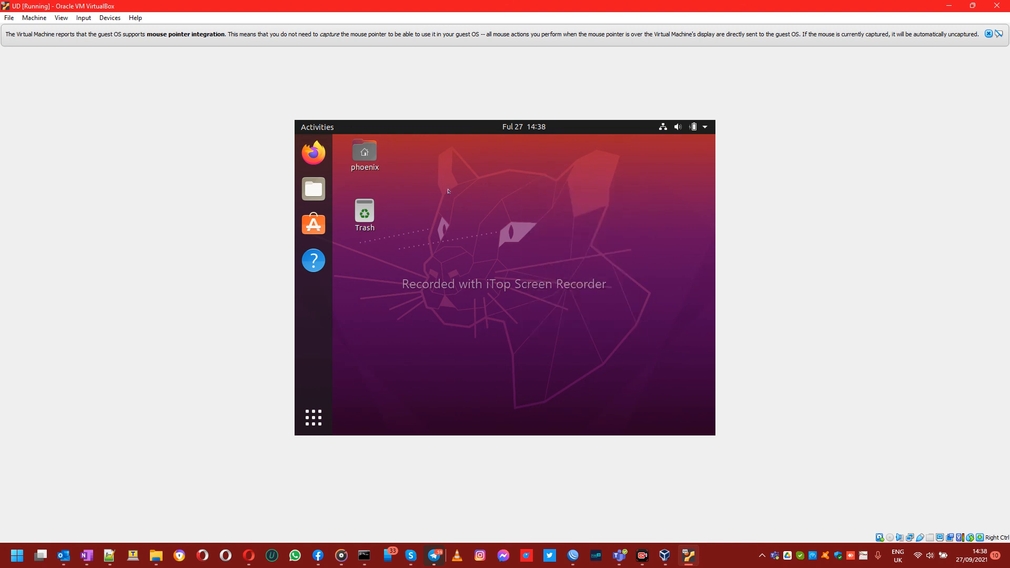
right_click(495, 183)
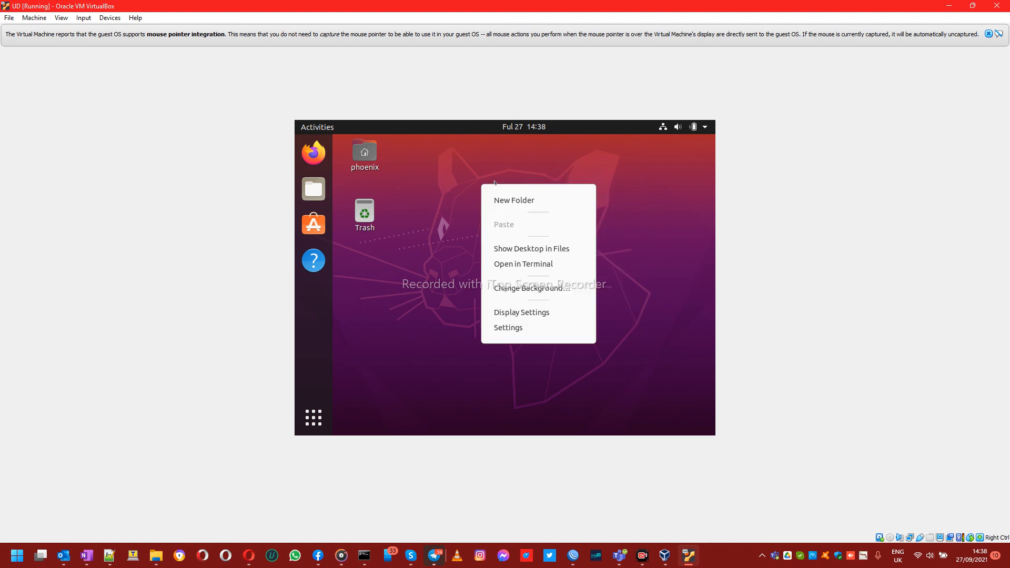
left_click(551, 314)
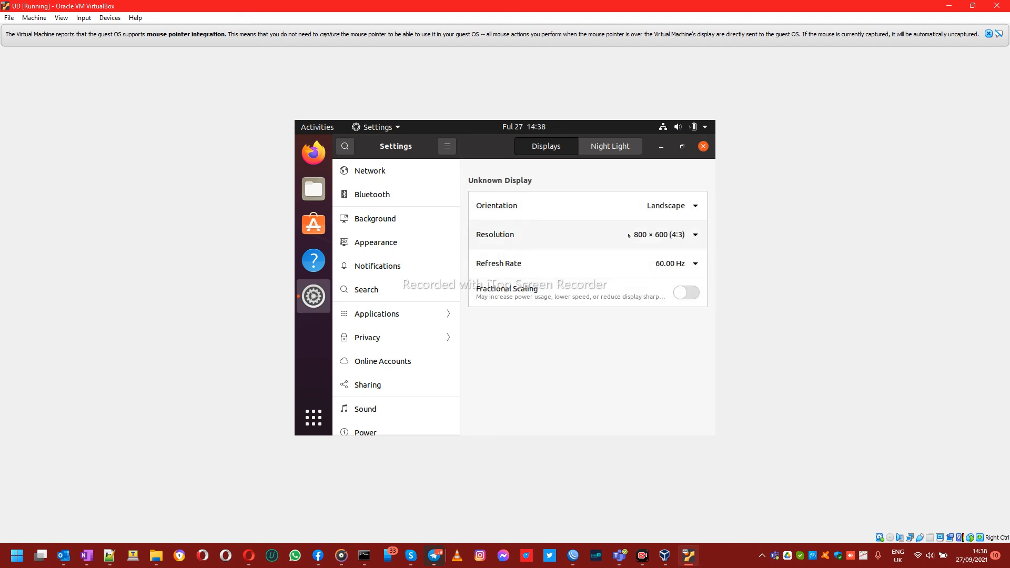
Step: Set the resolution to 1440 × 900 (16:10), apply it, and keep the changes
left_click(672, 235)
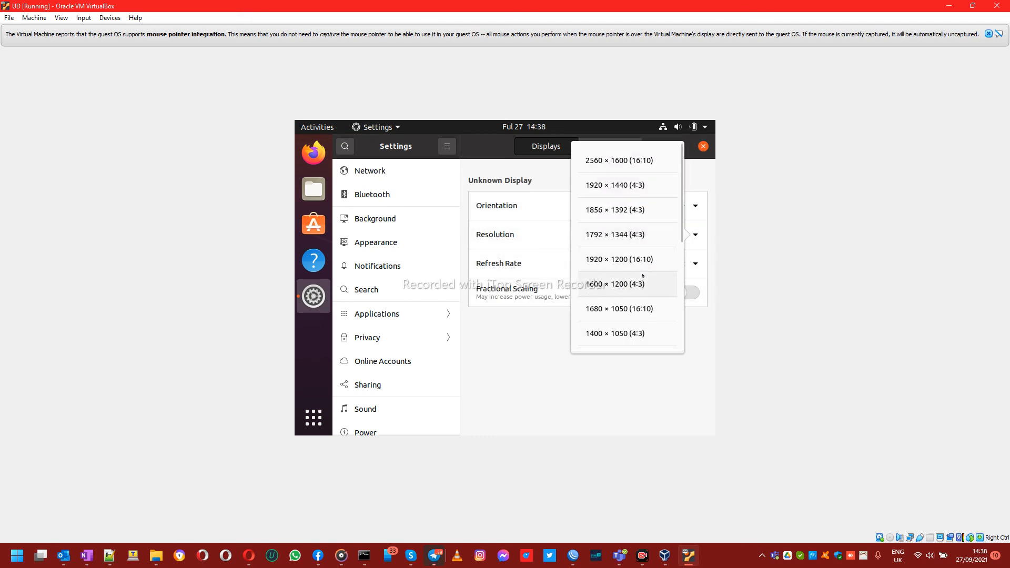
scroll(654, 271, "down", 3)
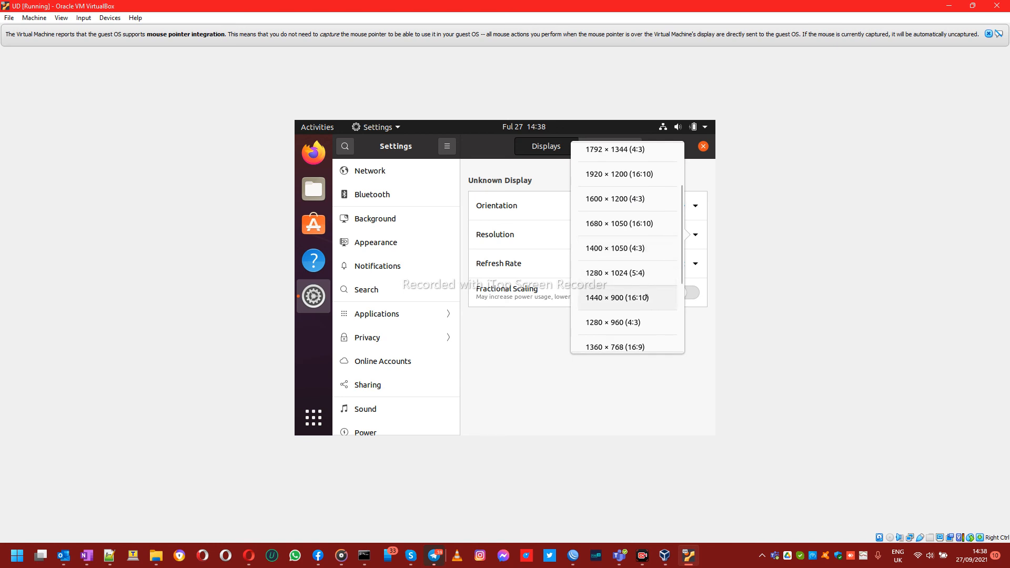
left_click(653, 298)
left_click(695, 144)
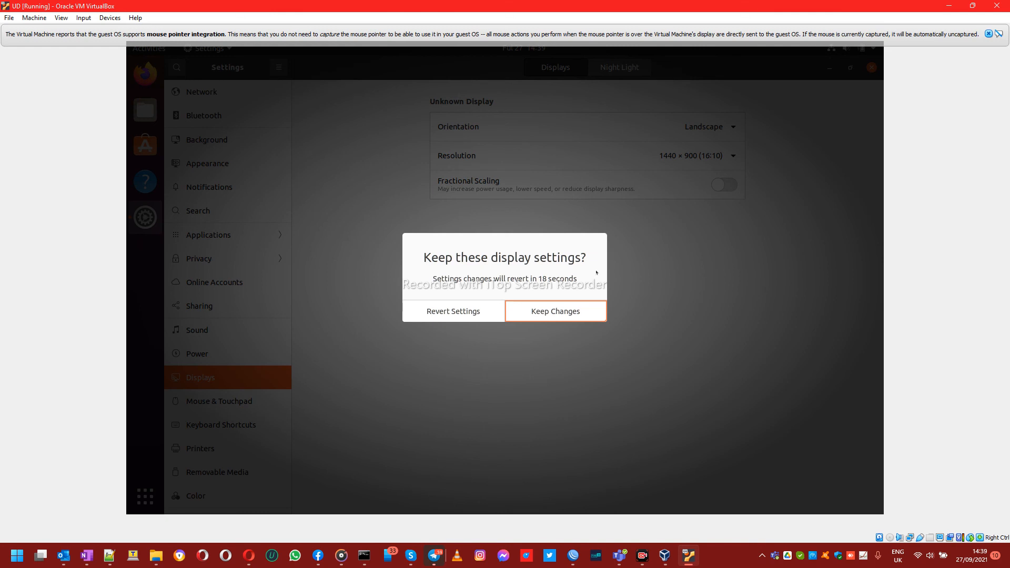
left_click(569, 312)
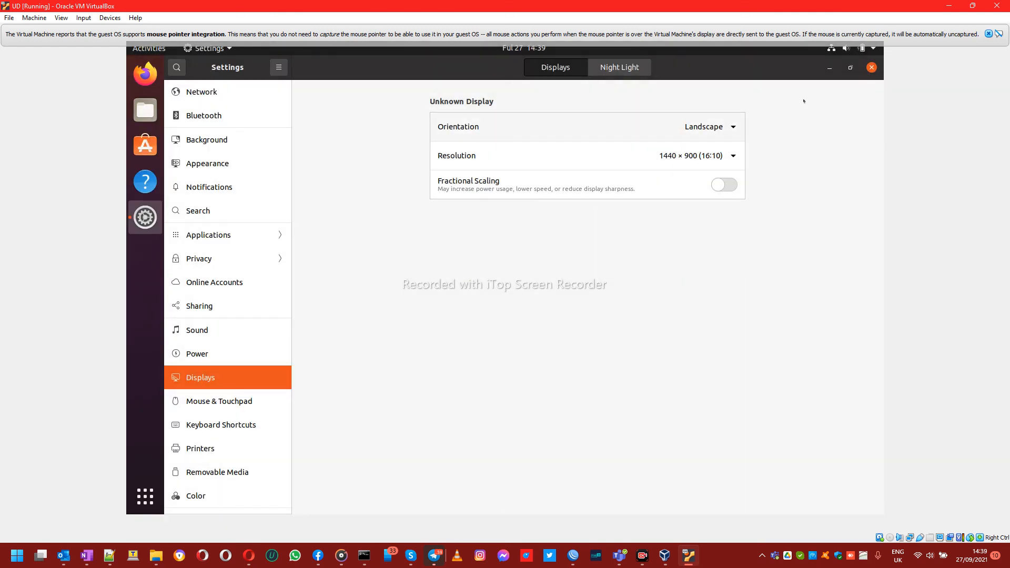
Step: Dismiss the mouse integration notice and close Settings to return to the desktop
left_click(989, 33)
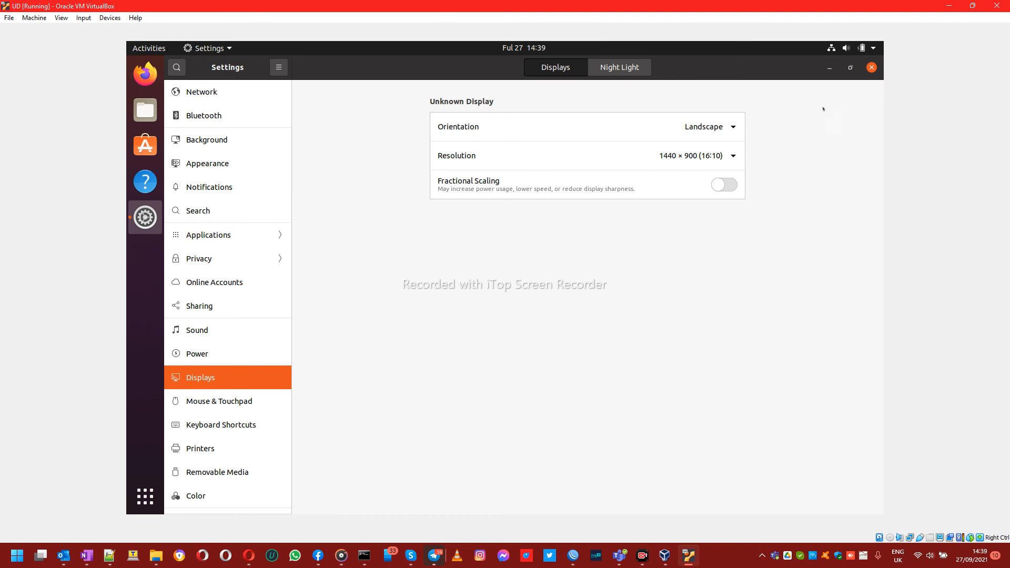
left_click(625, 68)
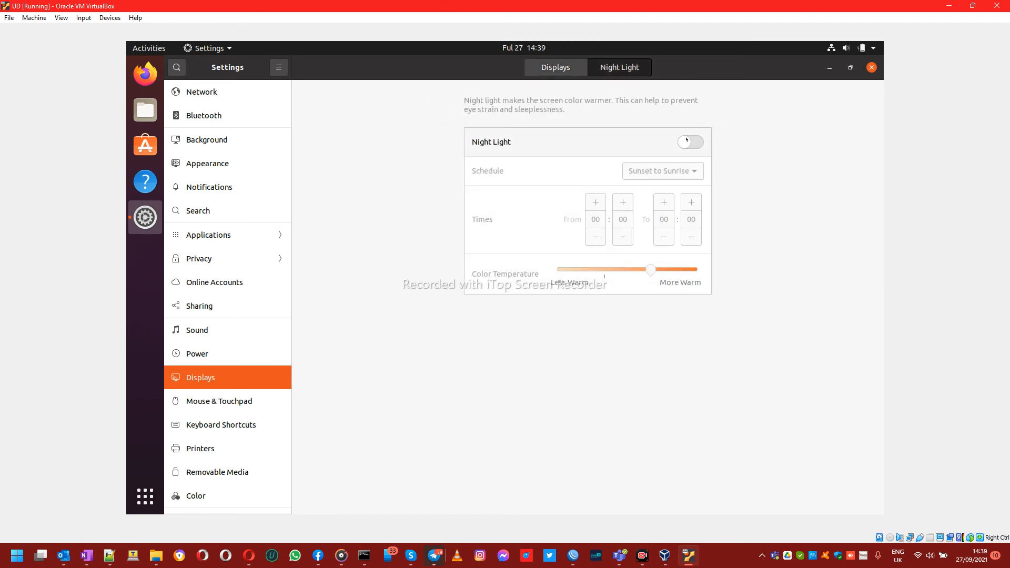
left_click(872, 67)
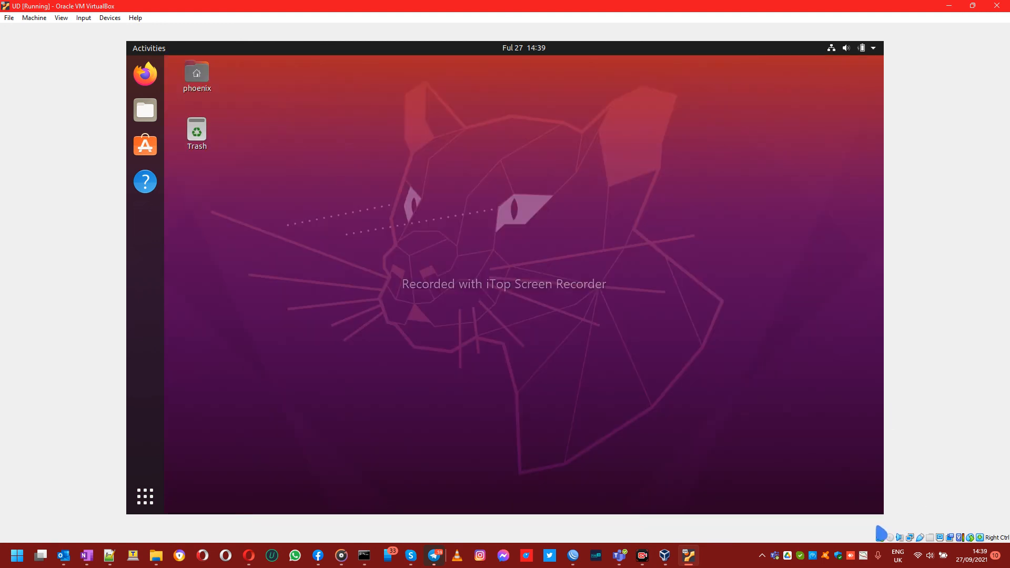